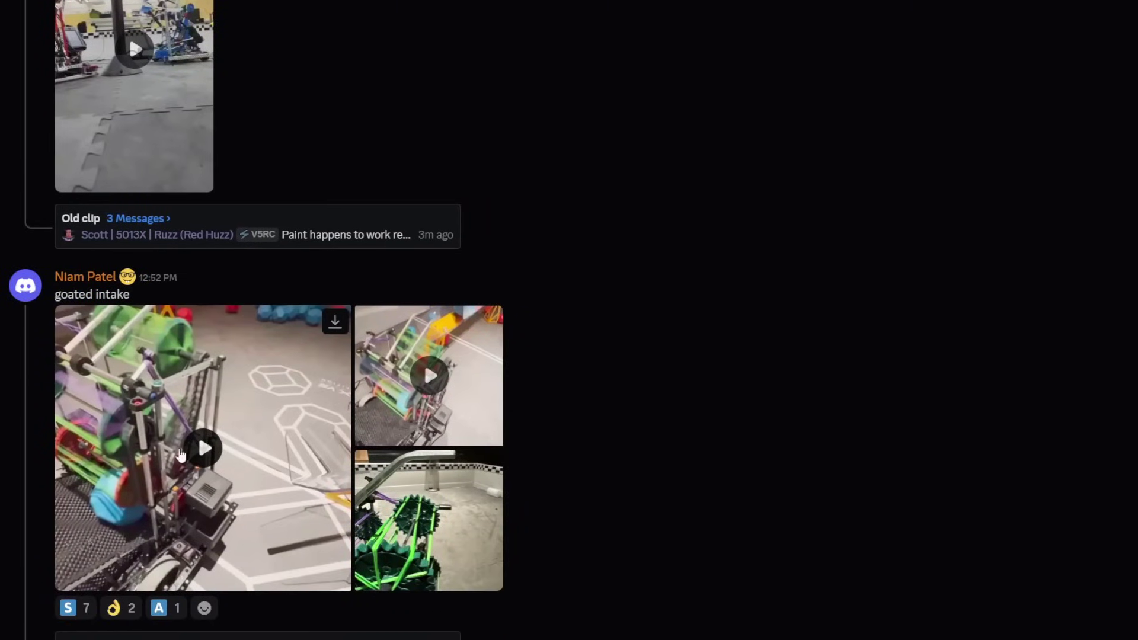
# Step: Watch the goated intake video and the post's other robot clips
pyautogui.click(196, 434)
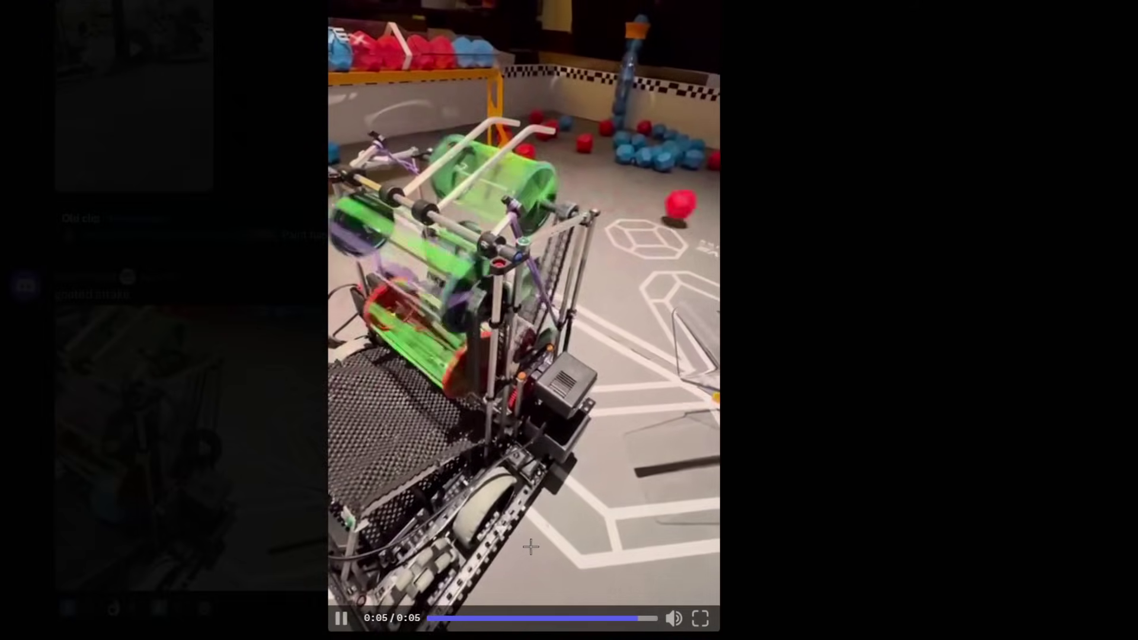
pyautogui.click(252, 483)
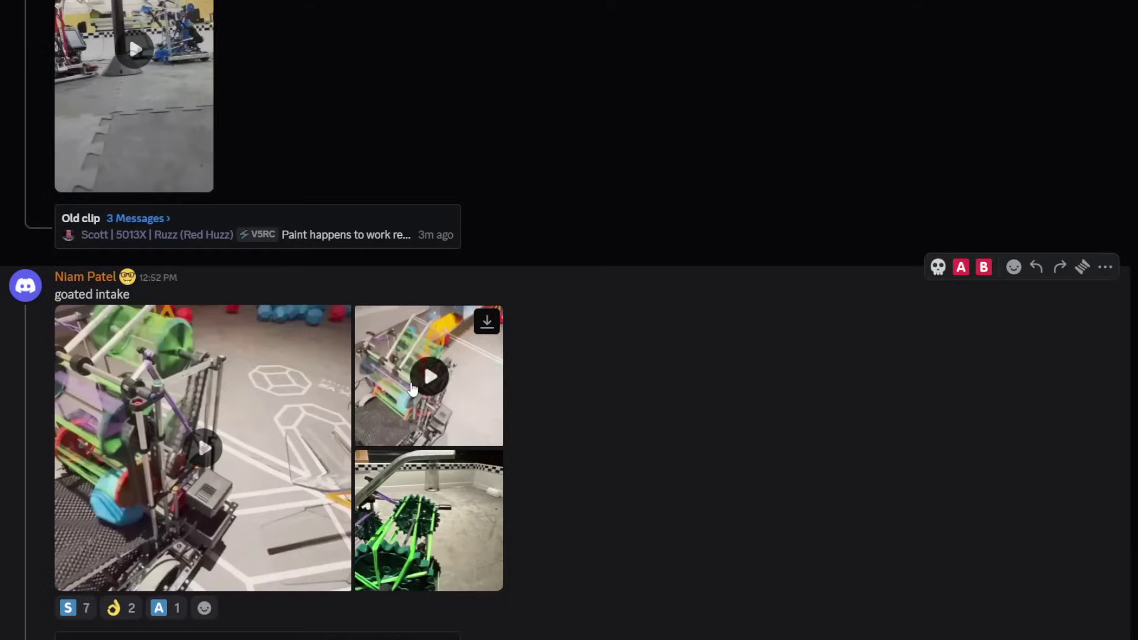
pyautogui.click(411, 383)
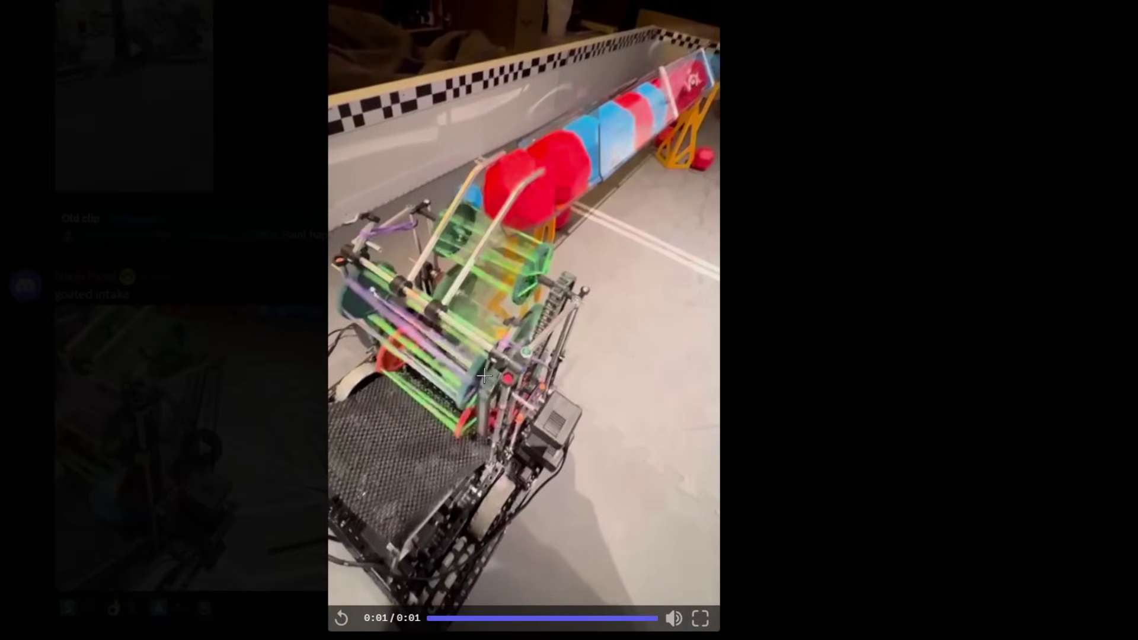
pyautogui.click(548, 386)
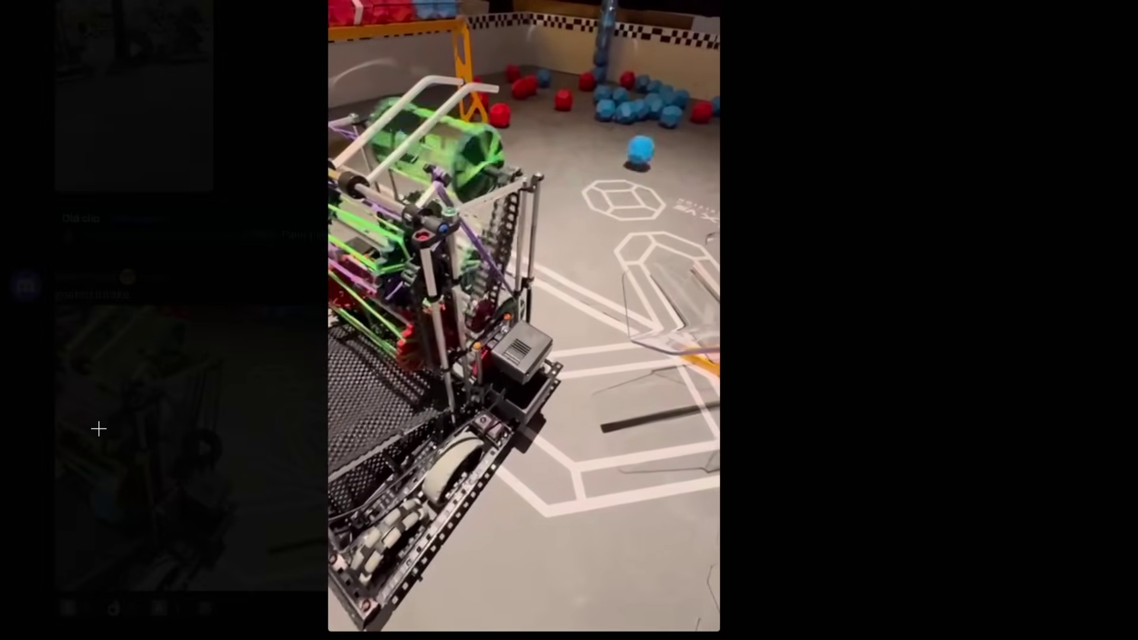
pyautogui.click(98, 429)
pyautogui.click(198, 432)
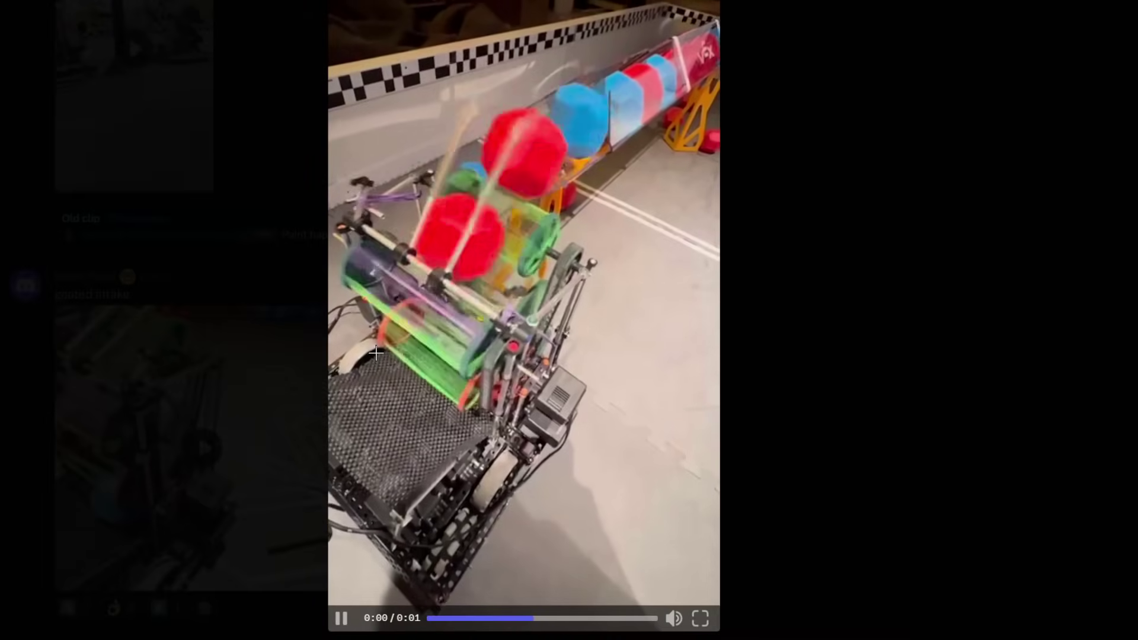
# Step: Return to the chat and zoom in and out on the poly funnels CAD image
pyautogui.click(115, 433)
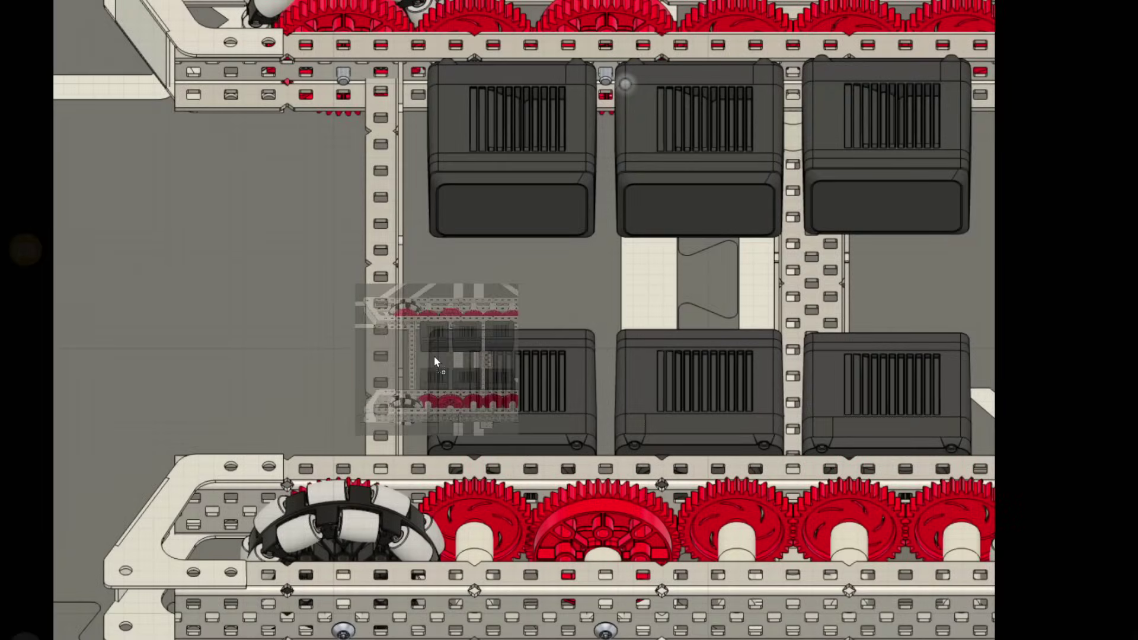
pyautogui.click(425, 250)
pyautogui.scroll(-10, 325, 315)
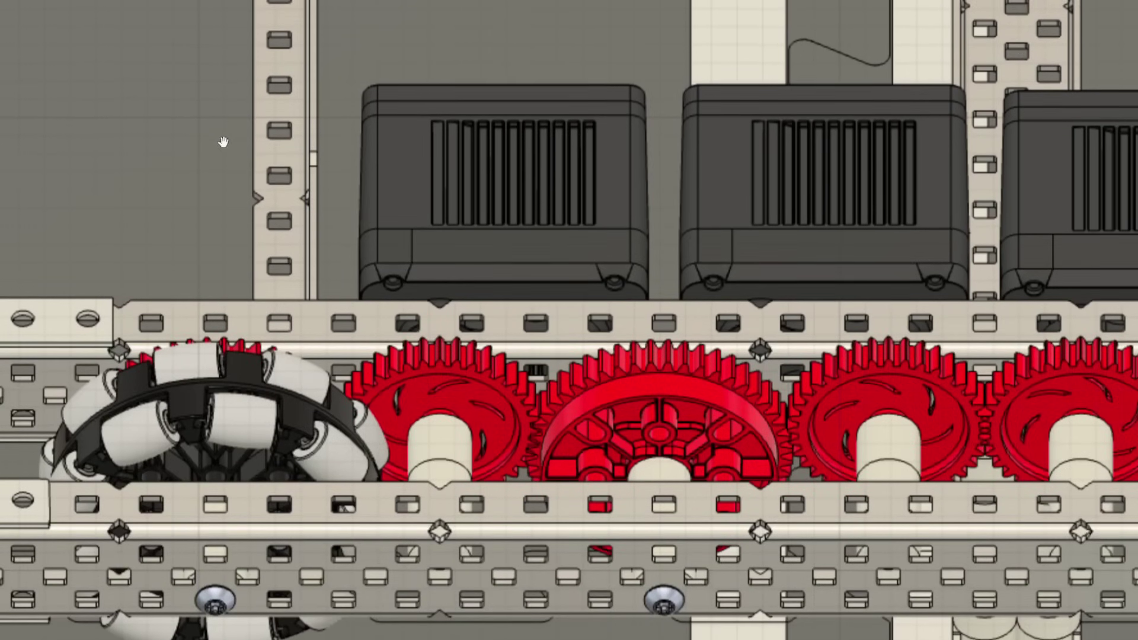
pyautogui.click(224, 142)
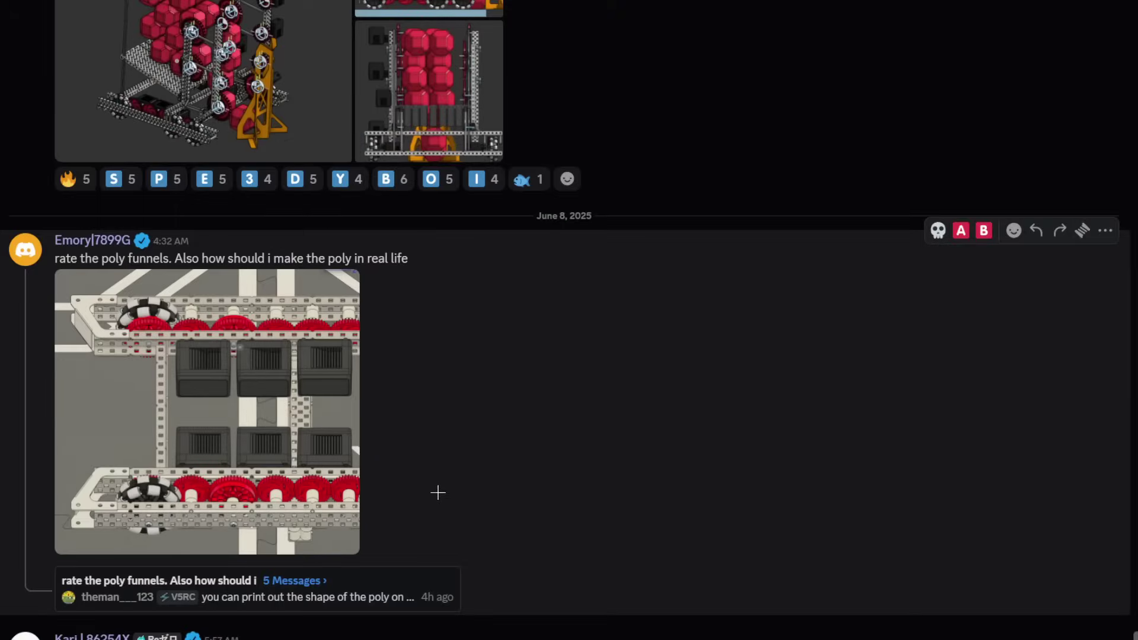
pyautogui.scroll(1, 417, 392)
pyautogui.scroll(3, 483, 399)
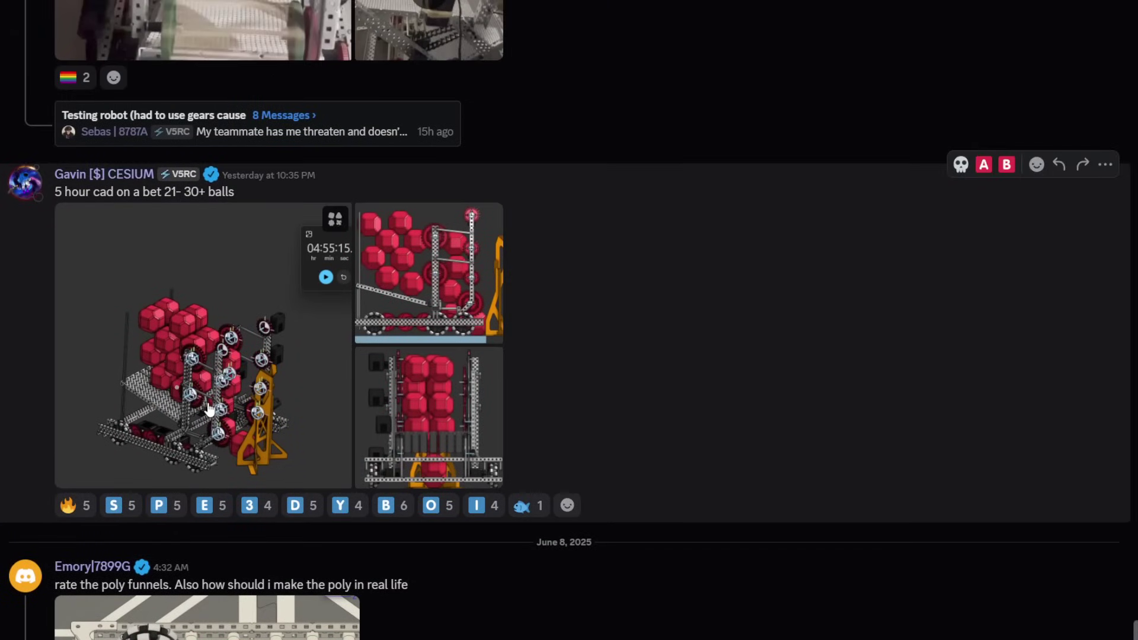
pyautogui.scroll(-3, 386, 431)
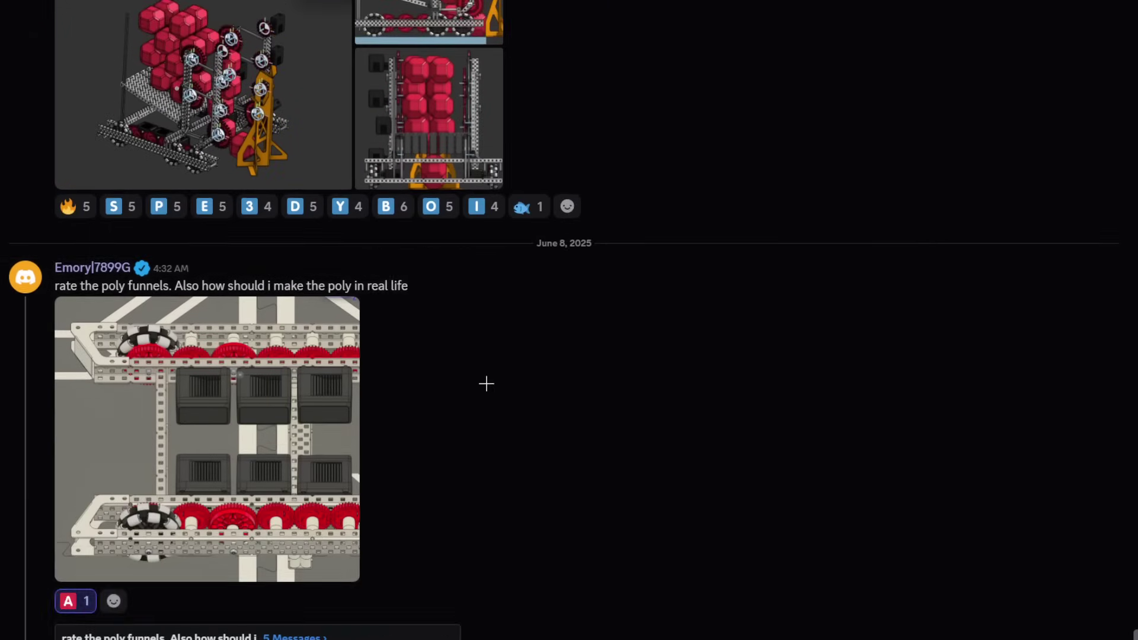
pyautogui.scroll(2, 471, 382)
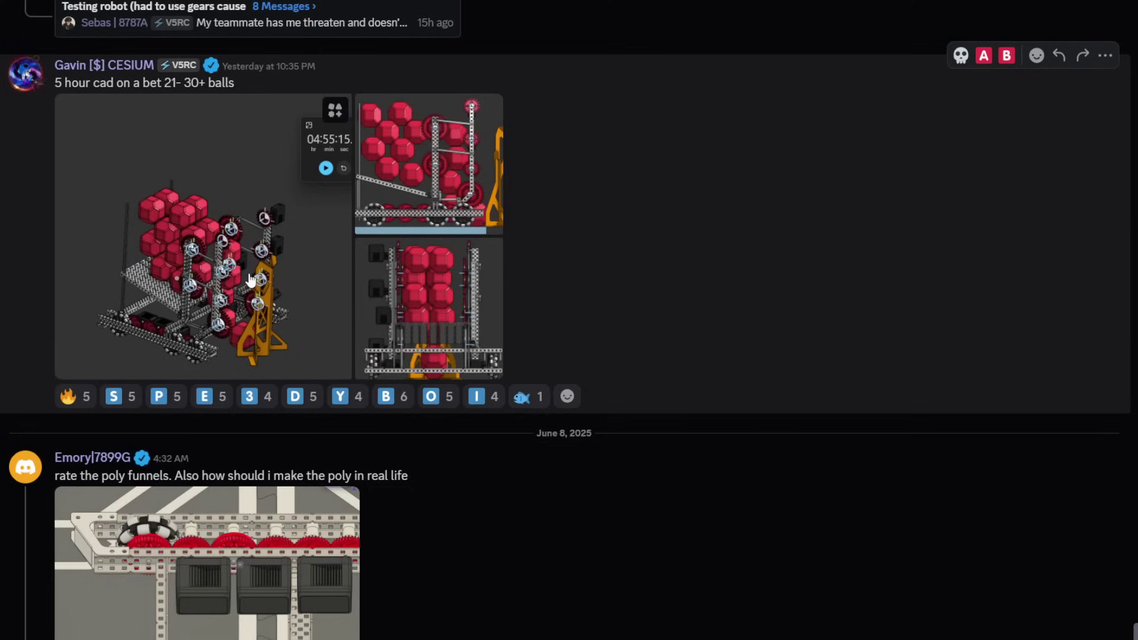
# Step: View the 5 hour cad post's main render and side-view image full-size
pyautogui.click(206, 262)
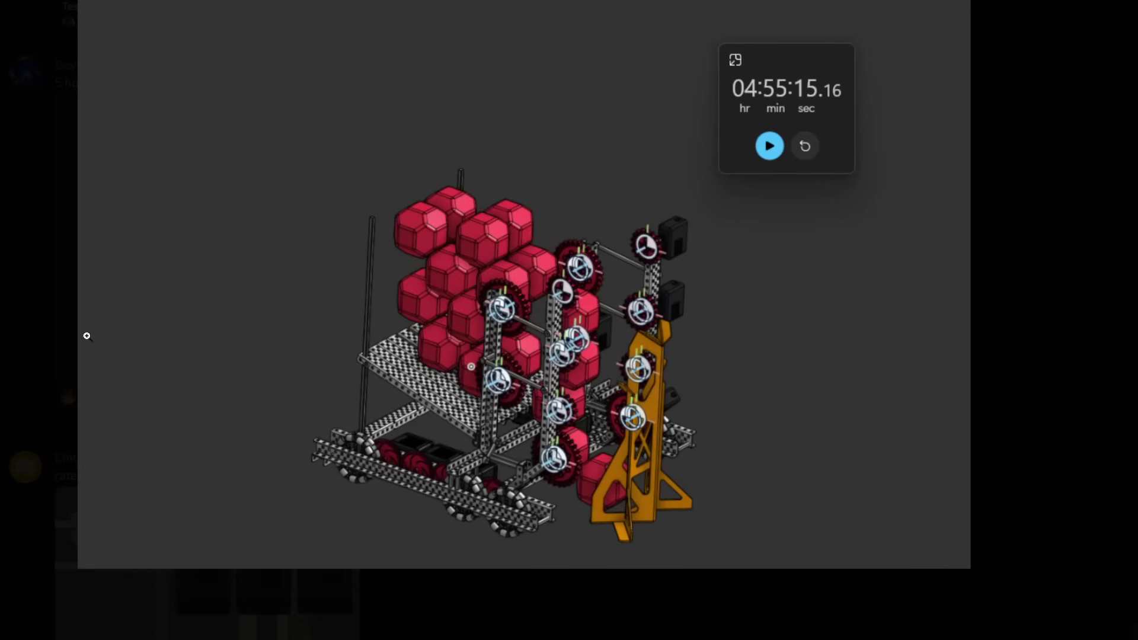
pyautogui.click(41, 315)
pyautogui.click(454, 215)
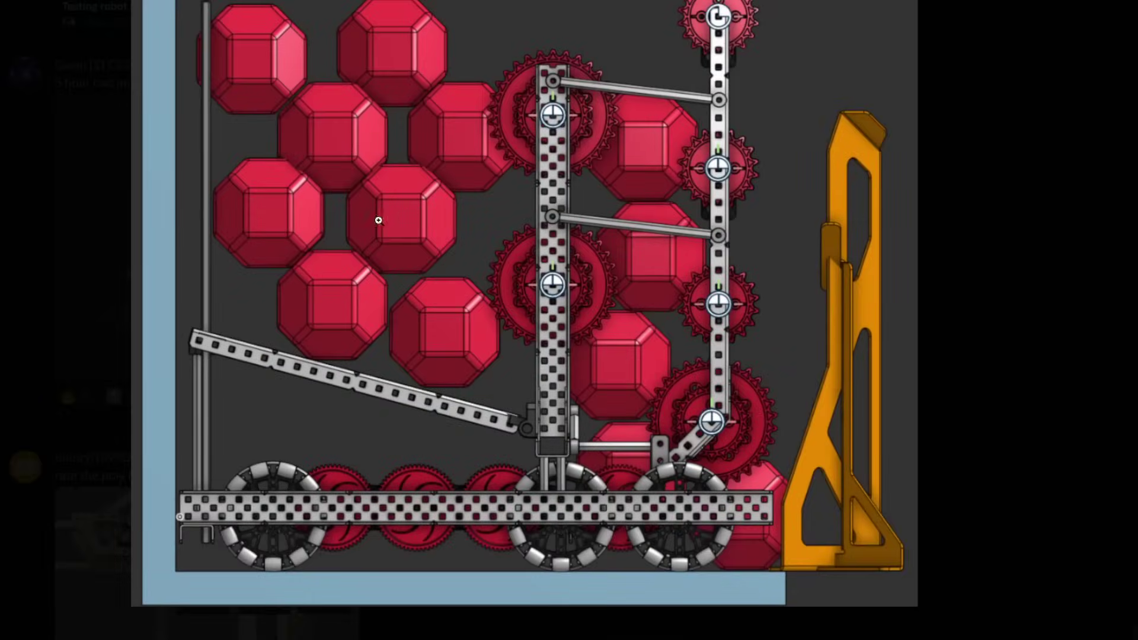
pyautogui.press('Escape')
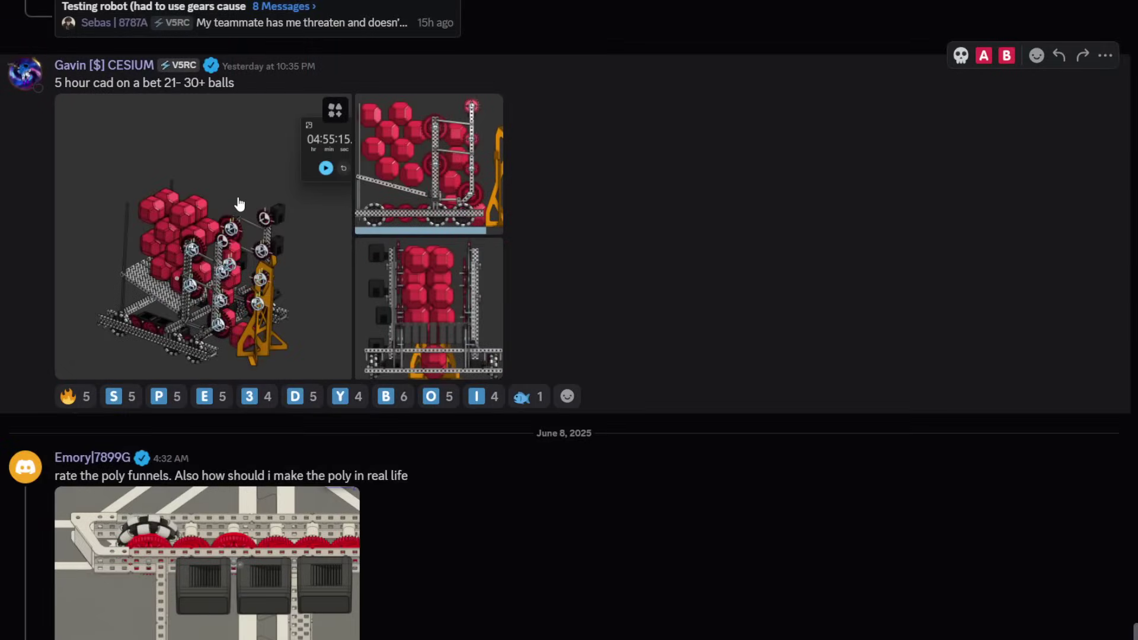
pyautogui.click(258, 220)
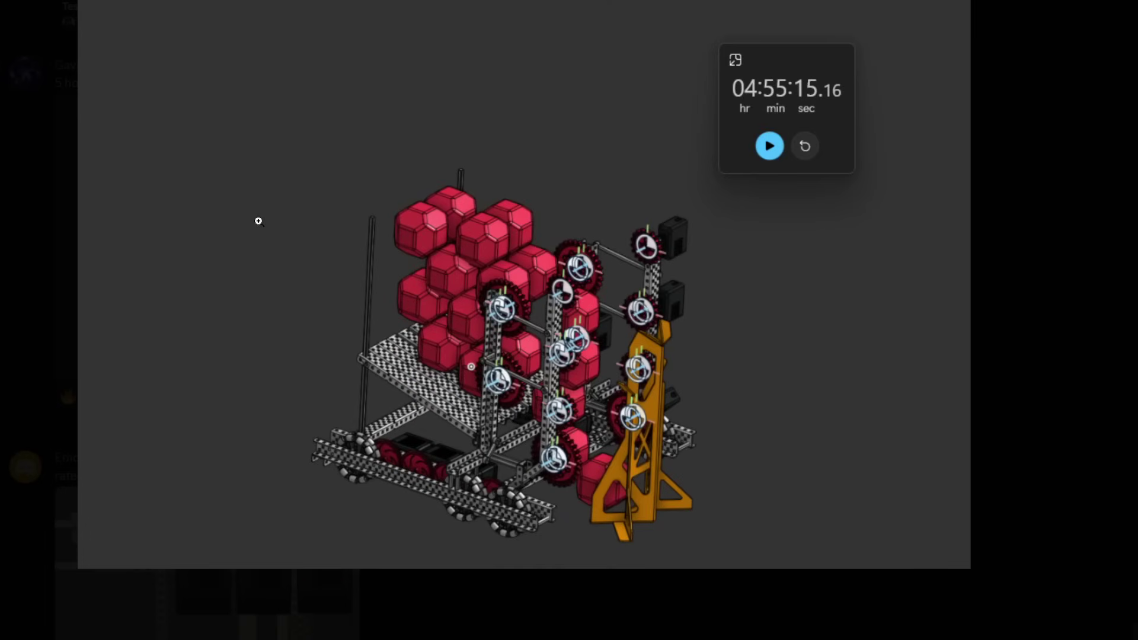
pyautogui.press('Escape')
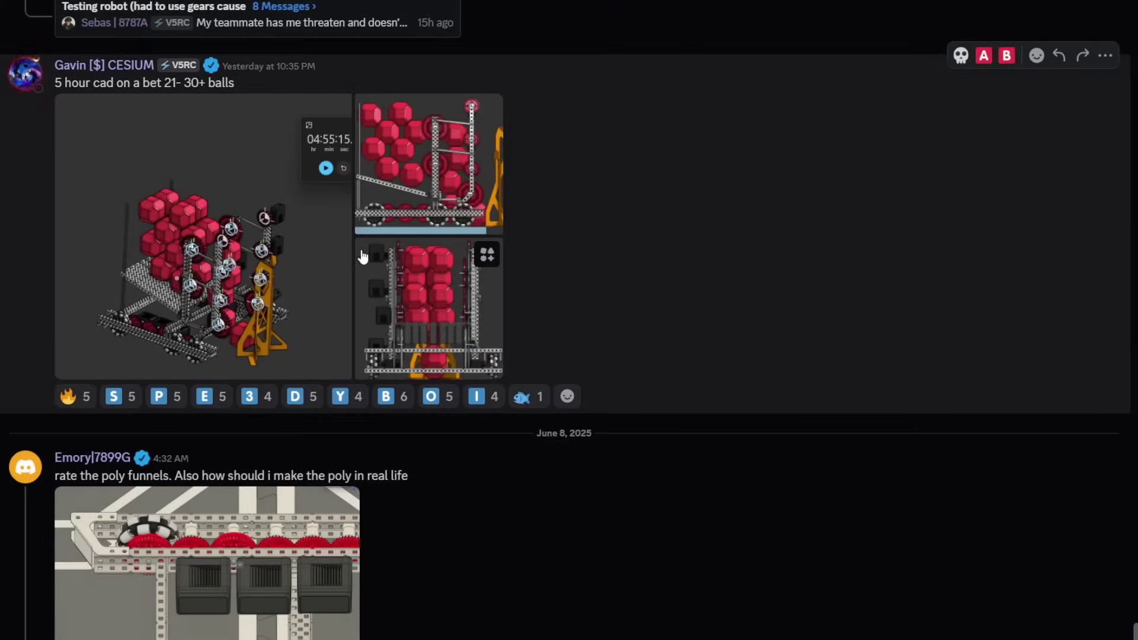
# Step: Compare the side-view and front-view CAD images enlarged, then close the viewer
pyautogui.click(441, 187)
pyautogui.click(92, 211)
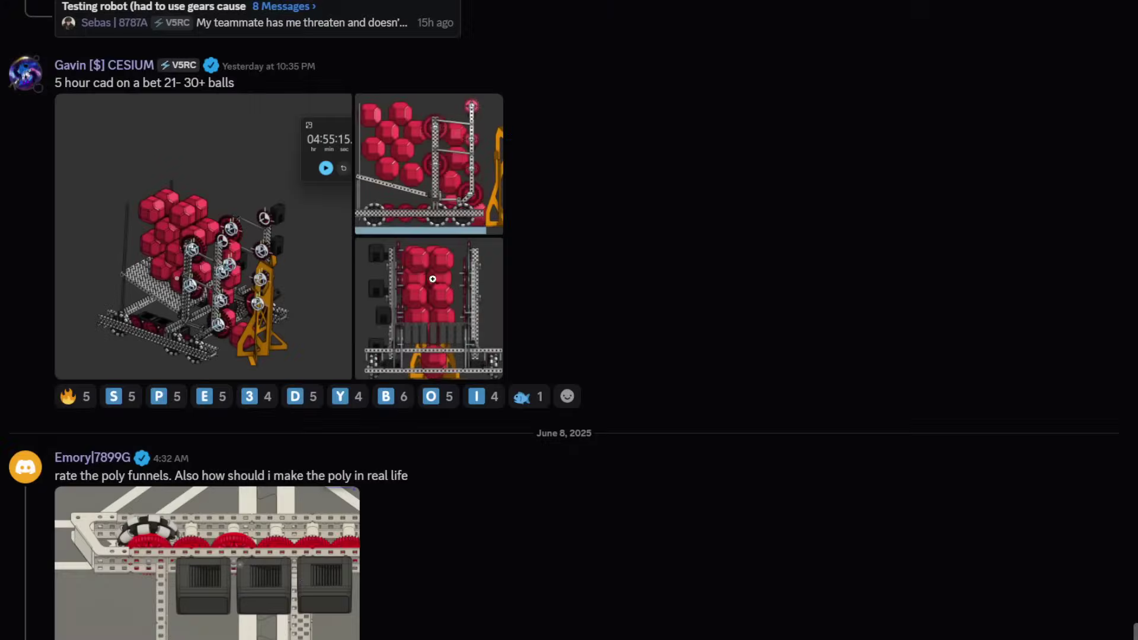
pyautogui.click(418, 293)
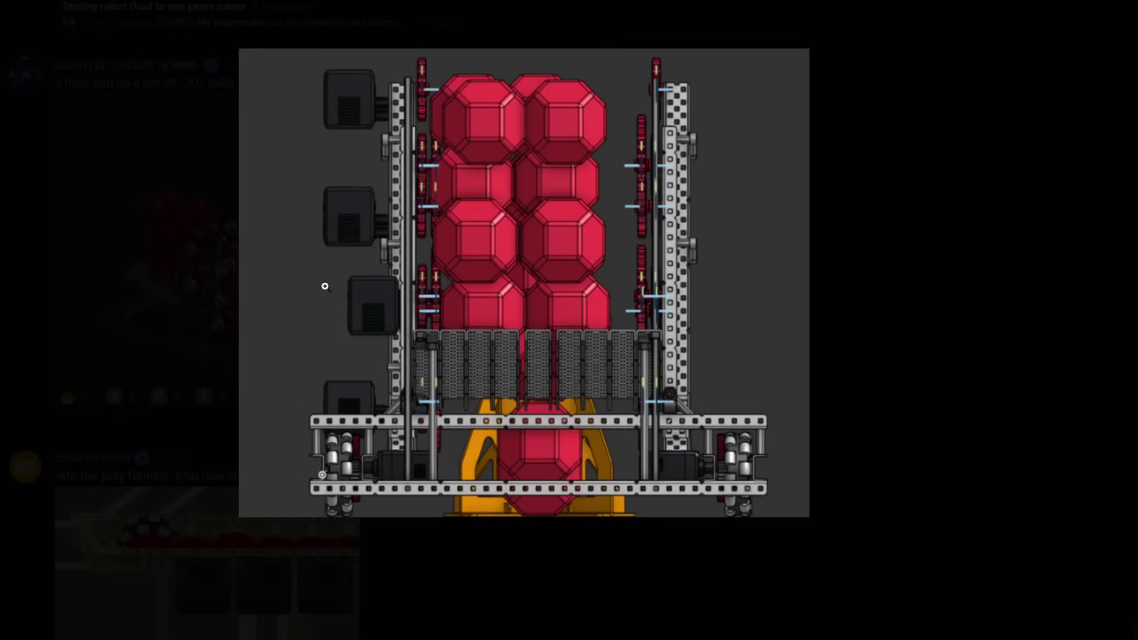
pyautogui.click(77, 269)
pyautogui.click(365, 214)
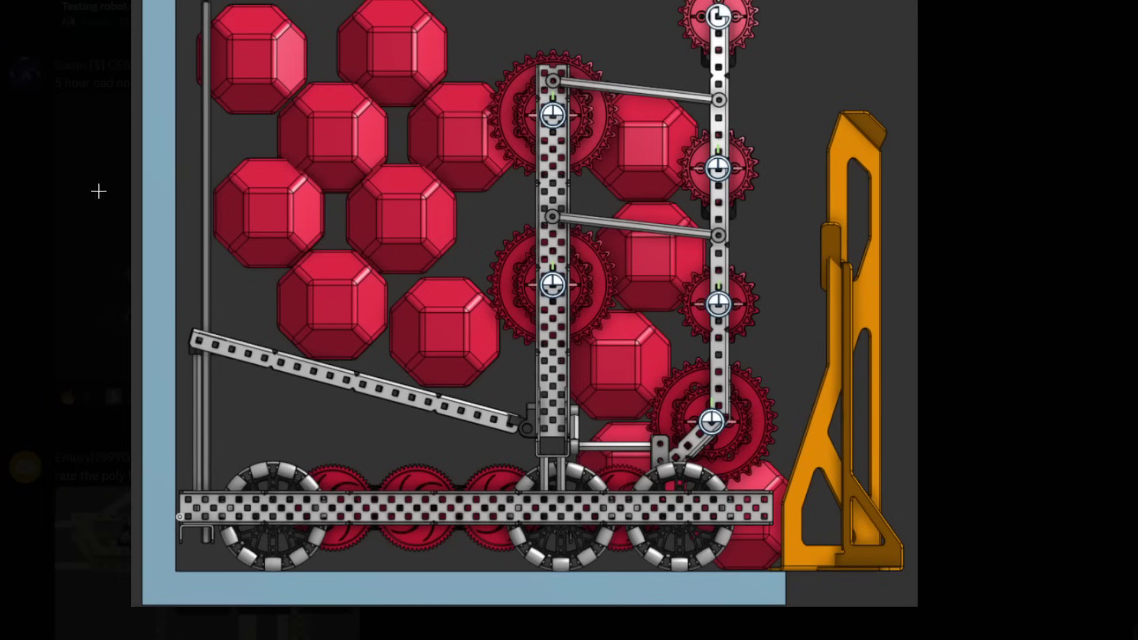
pyautogui.click(24, 230)
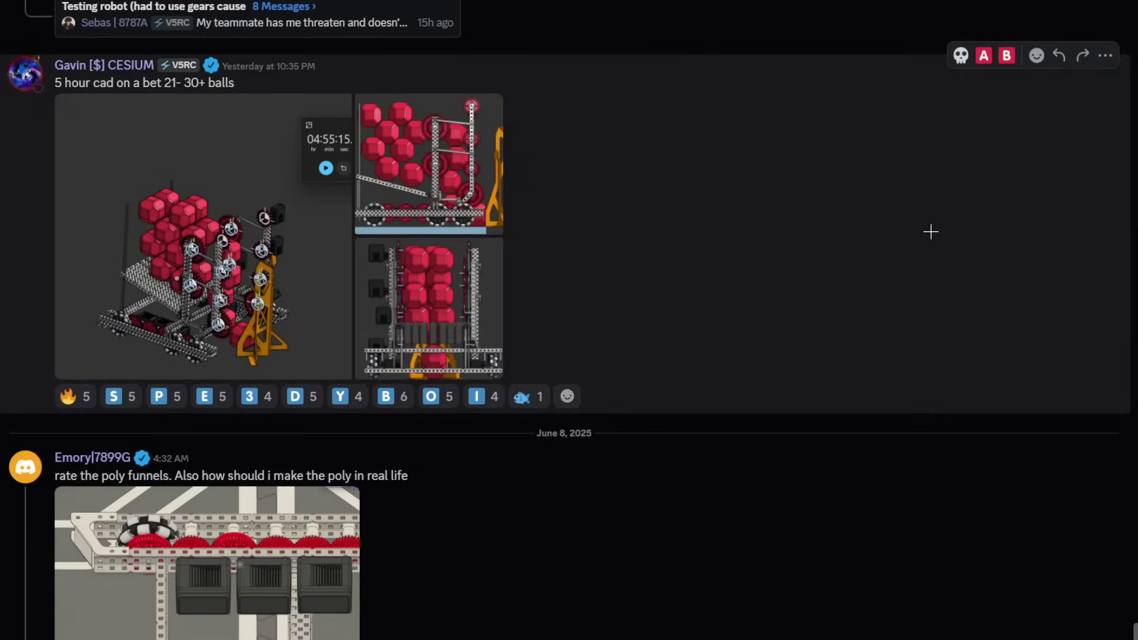
# Step: Give the 5 hour cad post a B reaction and play the gears robot's top-right video
pyautogui.click(1005, 59)
pyautogui.scroll(4, 739, 257)
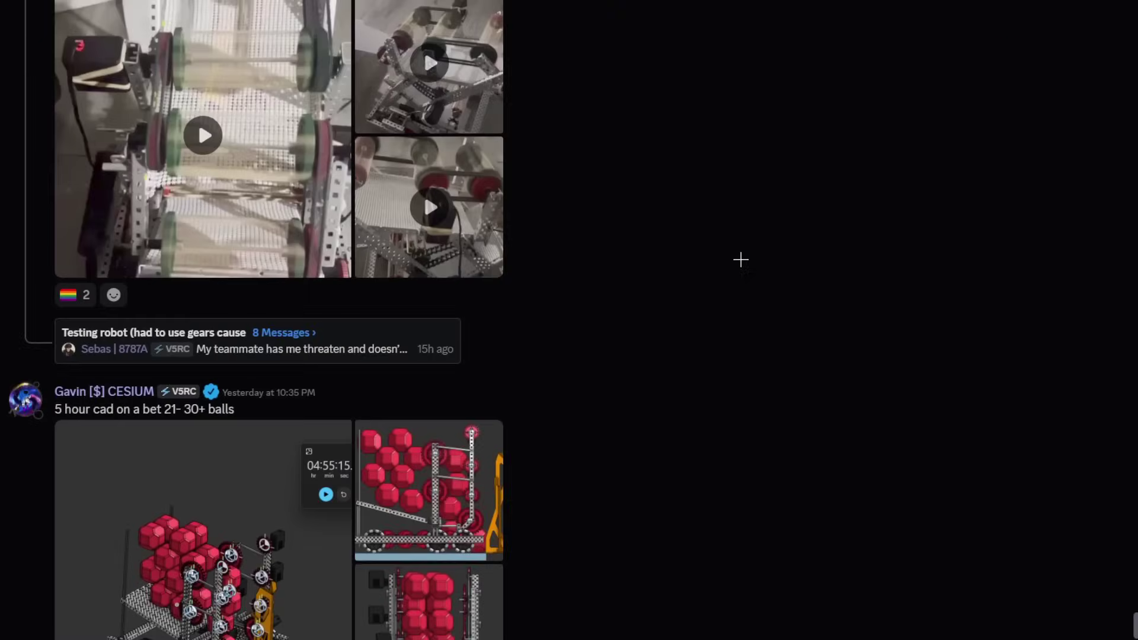
pyautogui.scroll(1, 739, 257)
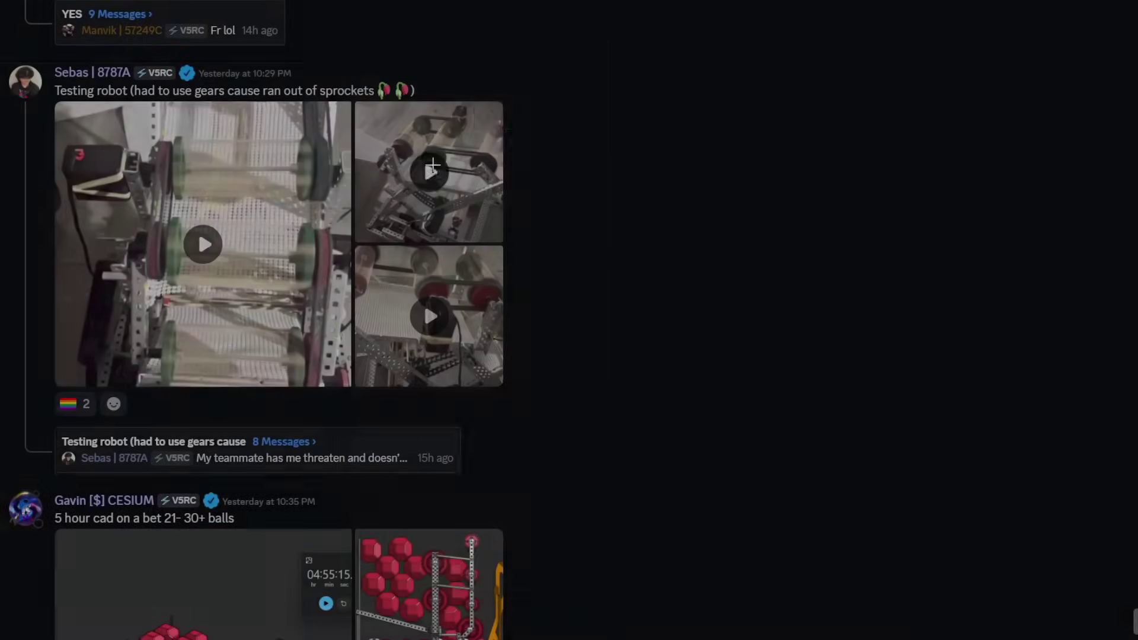
pyautogui.click(485, 221)
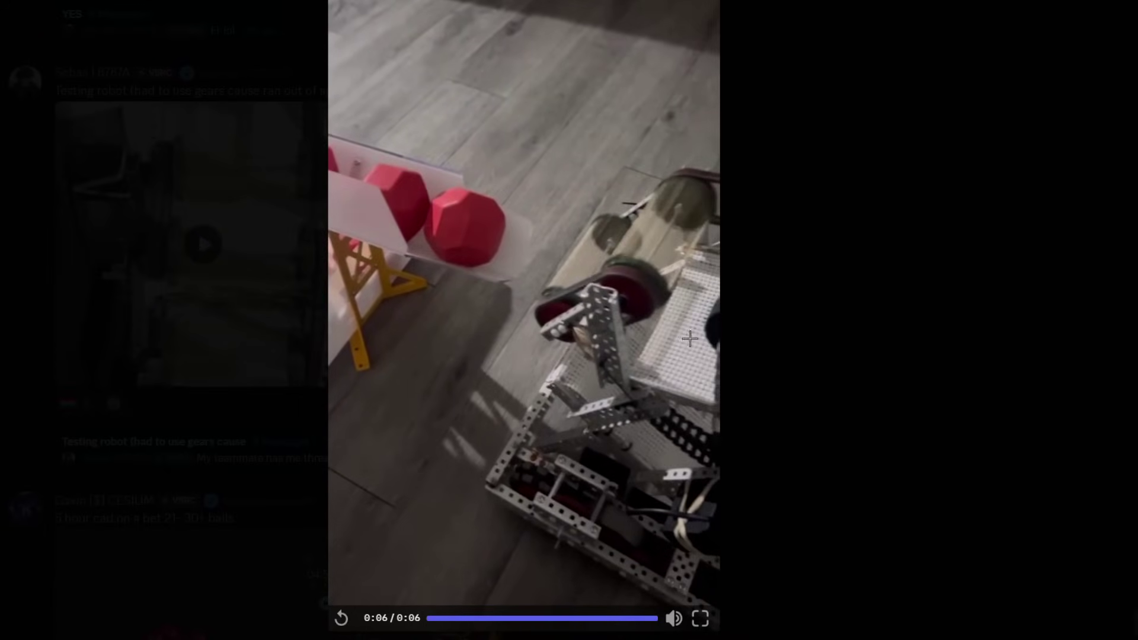
pyautogui.press('Escape')
# Step: Rewatch the gears robot's top-right video, then play the nonworking robot video
pyautogui.click(933, 339)
pyautogui.moveTo(410, 204)
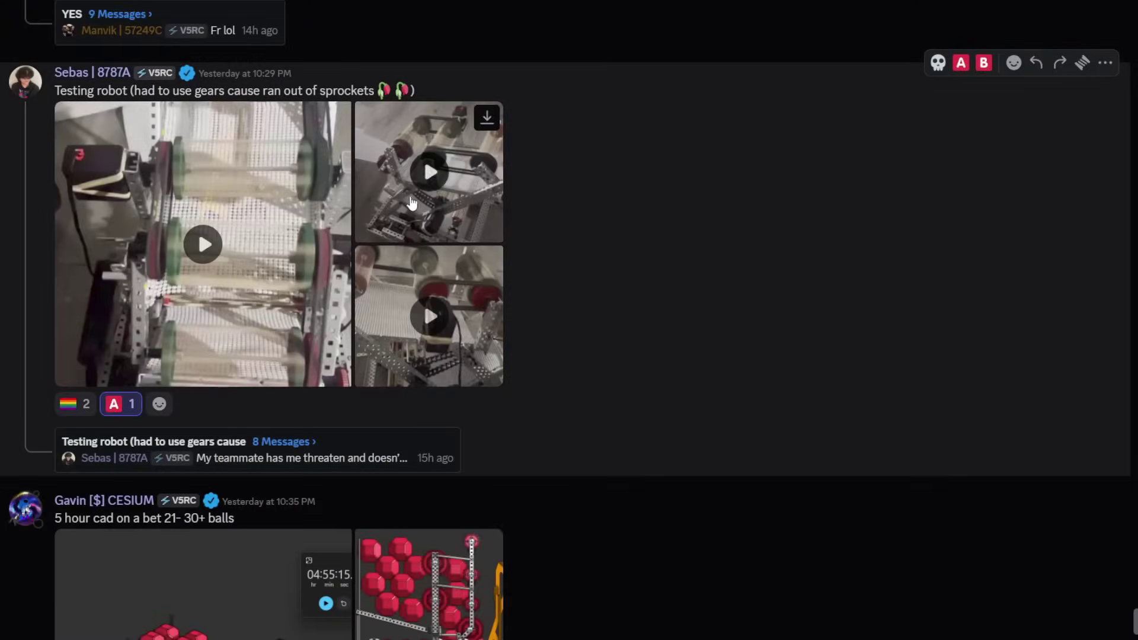
pyautogui.click(428, 172)
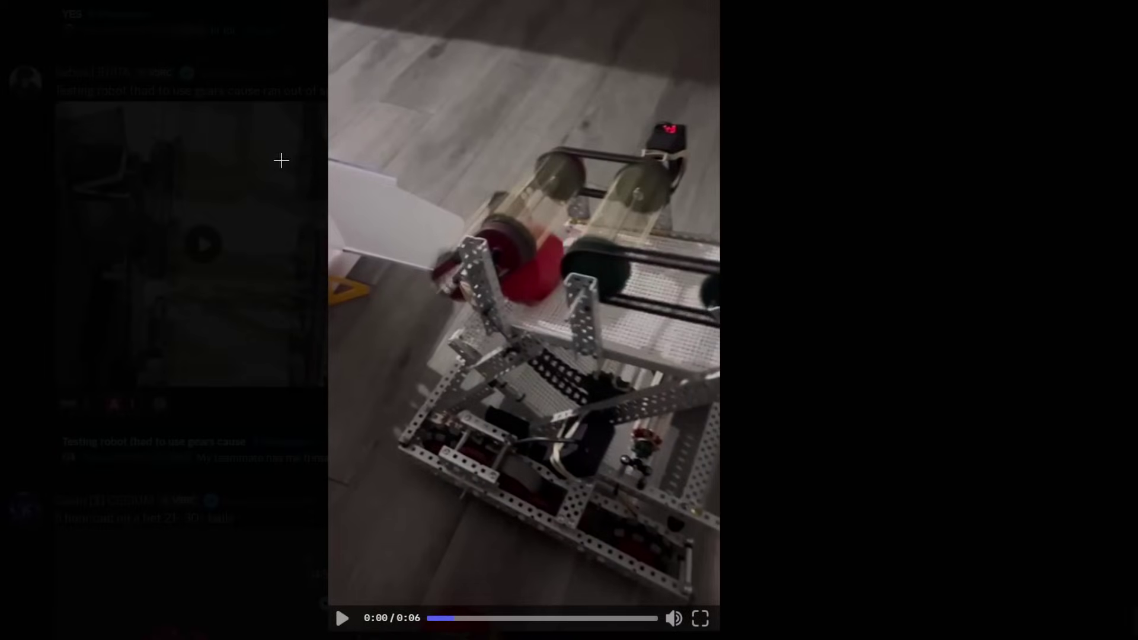
pyautogui.click(272, 238)
pyautogui.scroll(10, 427, 295)
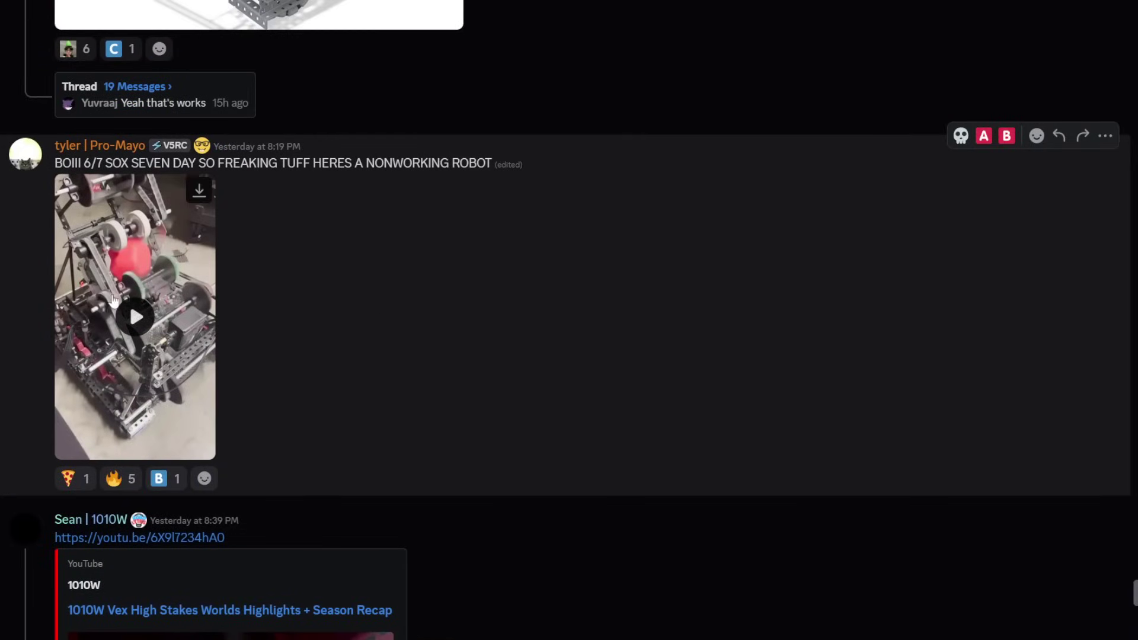
pyautogui.moveTo(134, 317)
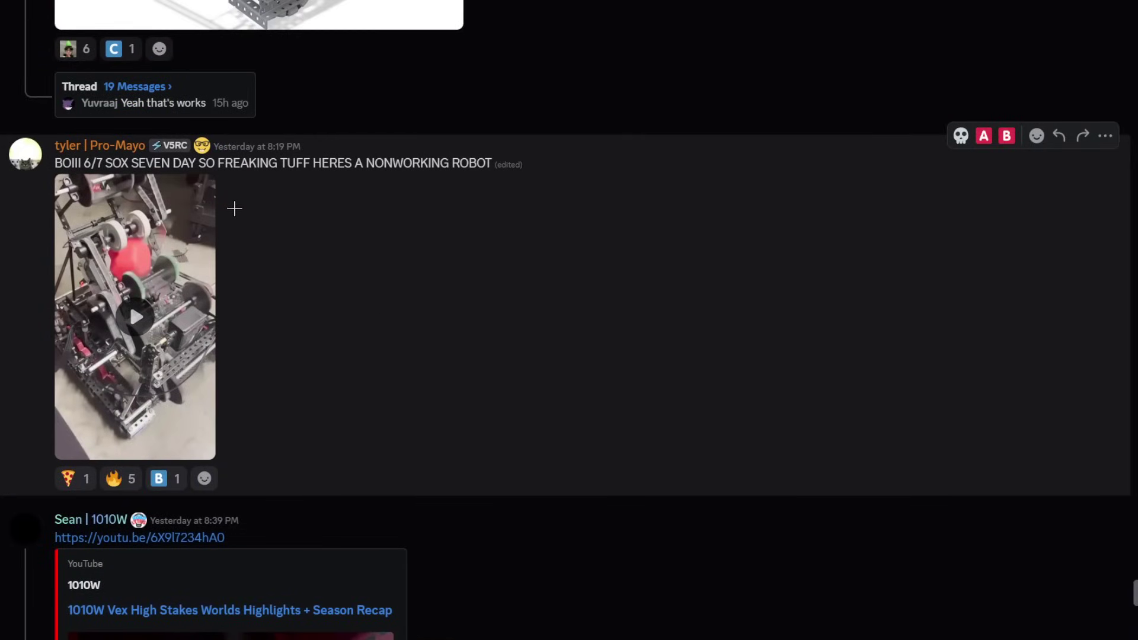
pyautogui.click(173, 324)
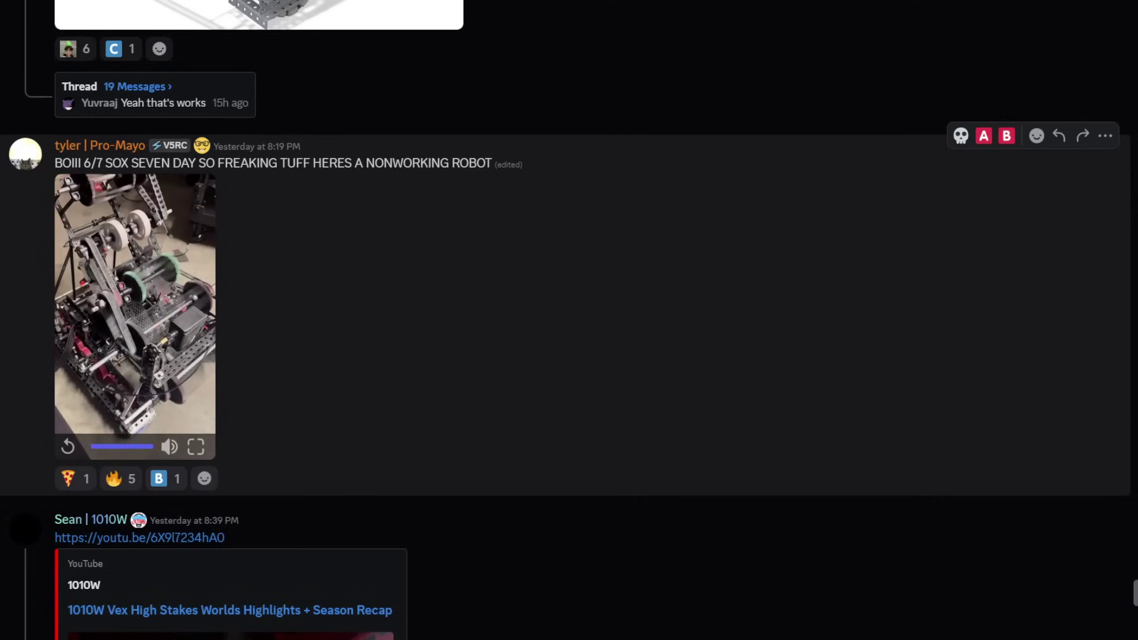
pyautogui.scroll(3, 626, 285)
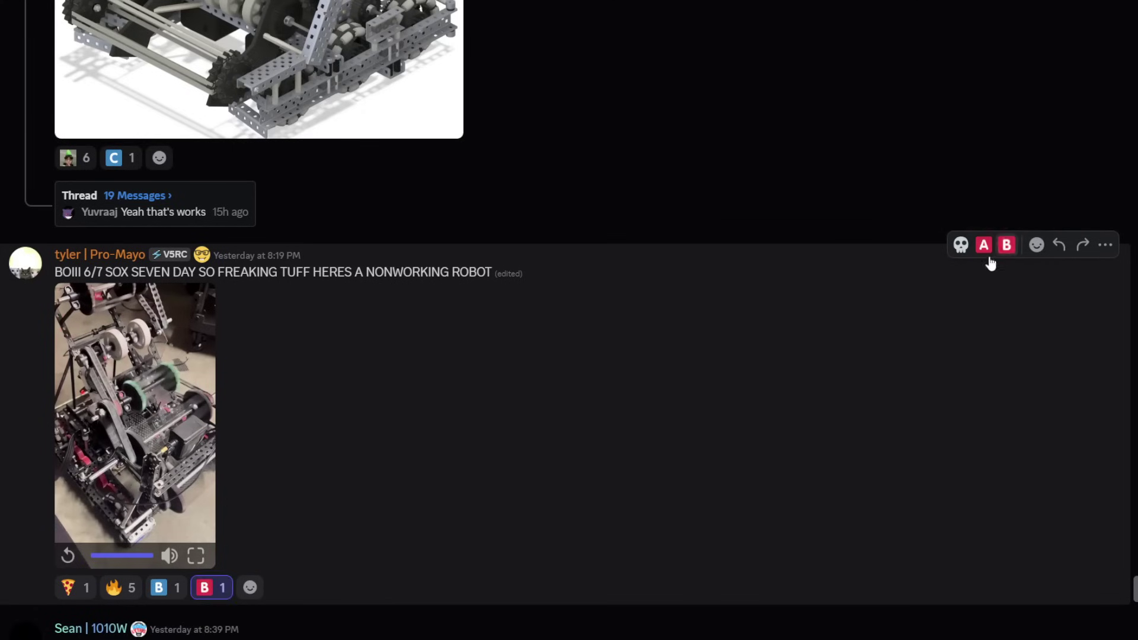
pyautogui.scroll(9, 990, 261)
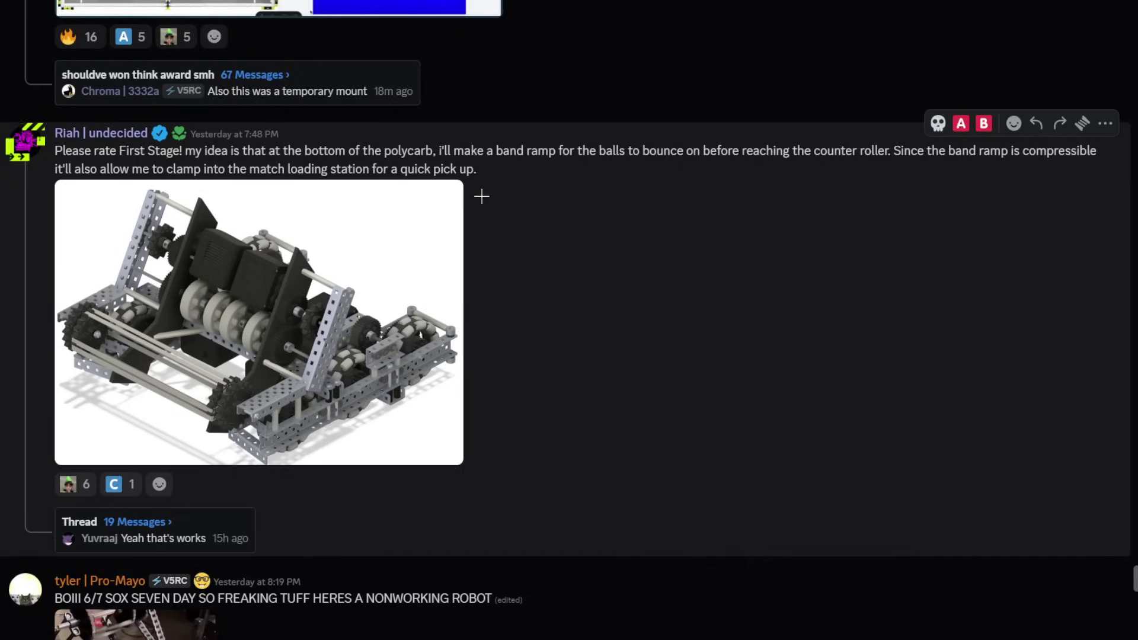
pyautogui.moveTo(343, 192)
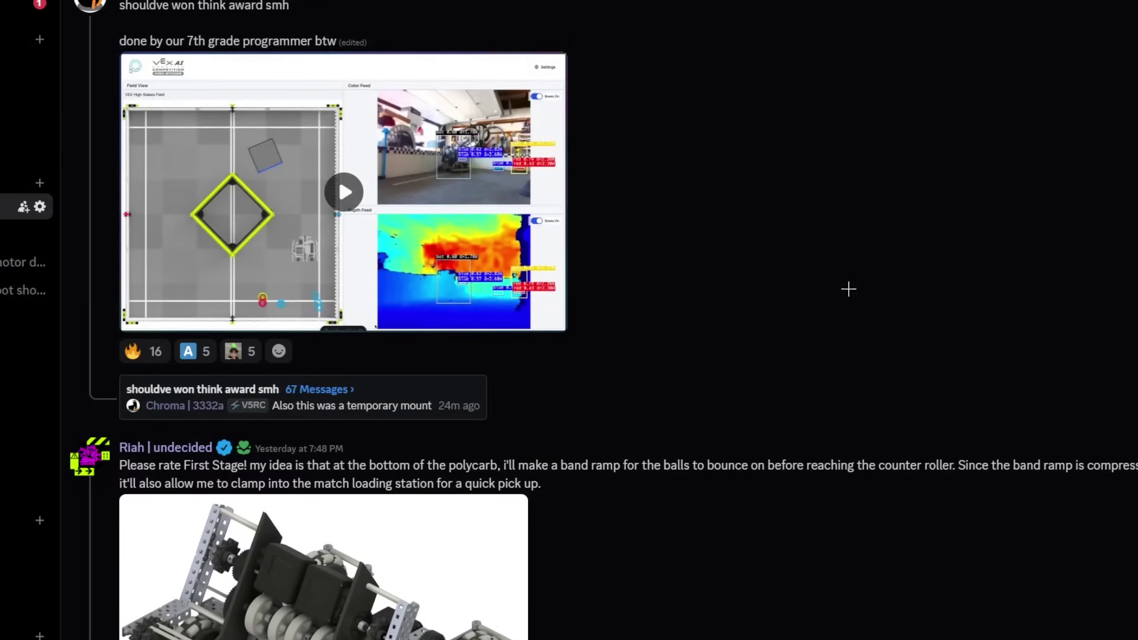
pyautogui.moveTo(429, 273)
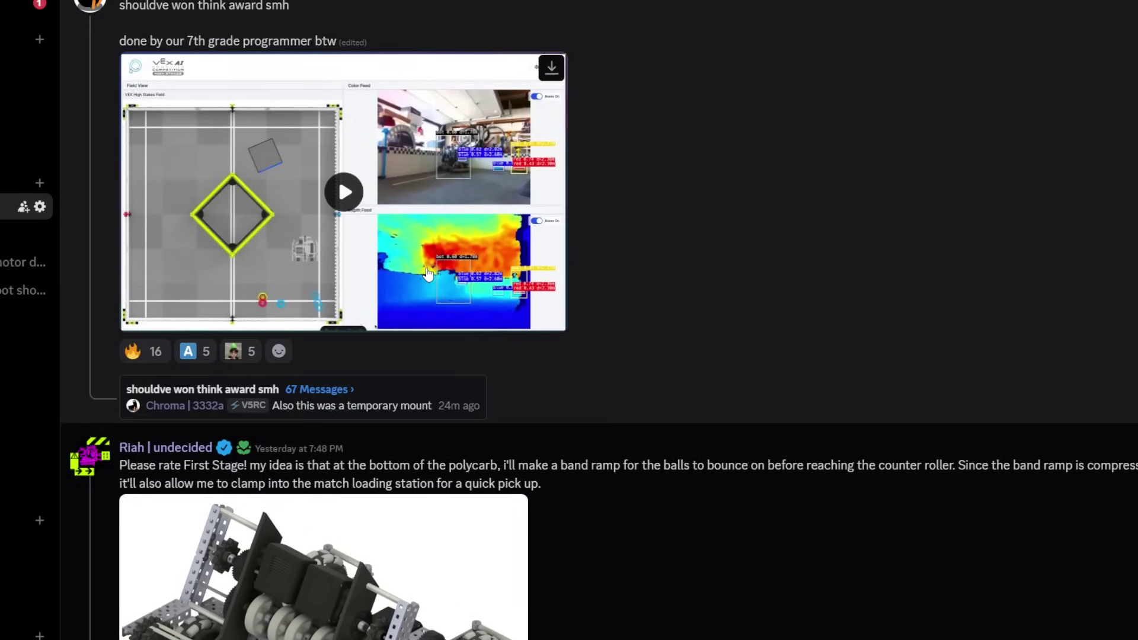
# Step: Play the VEX AI field-view video and add an A tier reaction to it
pyautogui.click(344, 191)
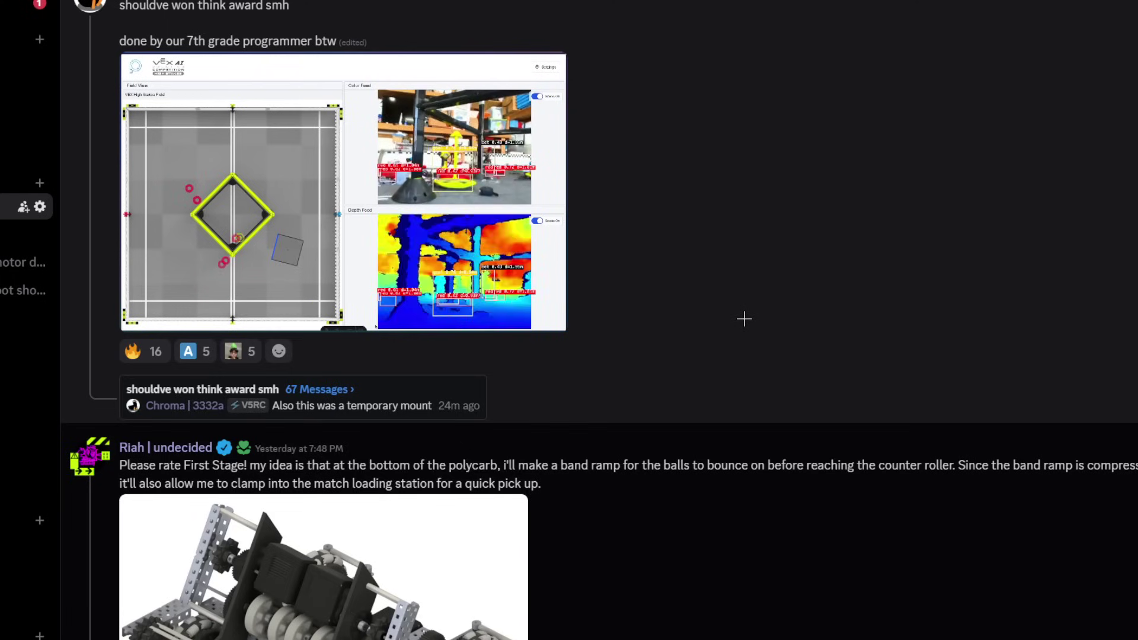
pyautogui.click(191, 351)
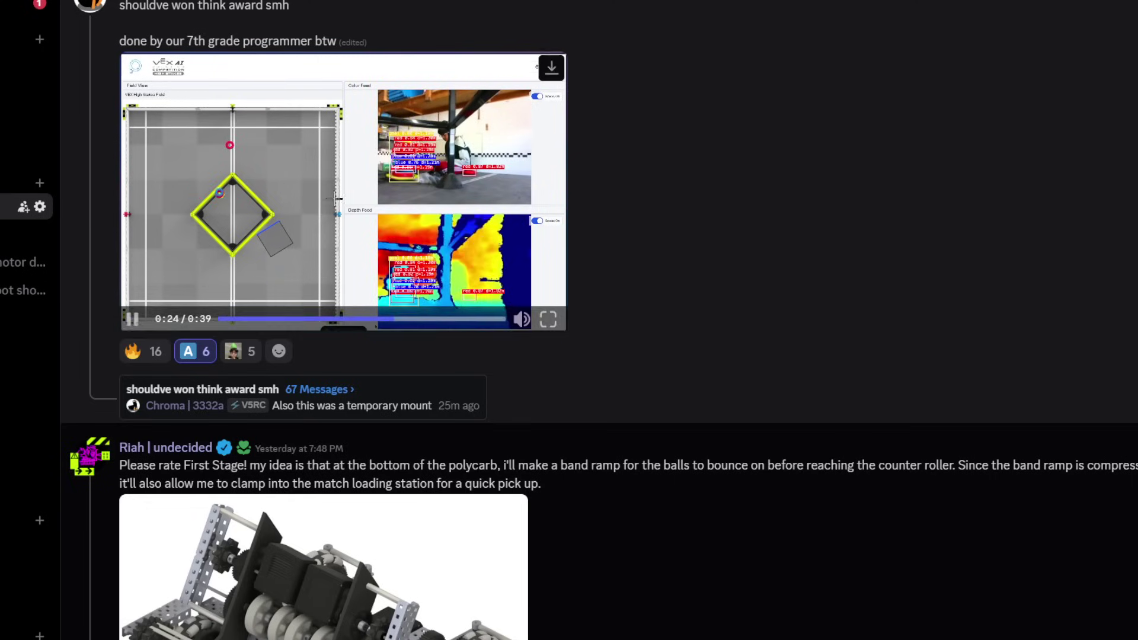
pyautogui.scroll(4, 613, 302)
pyautogui.scroll(1, 550, 349)
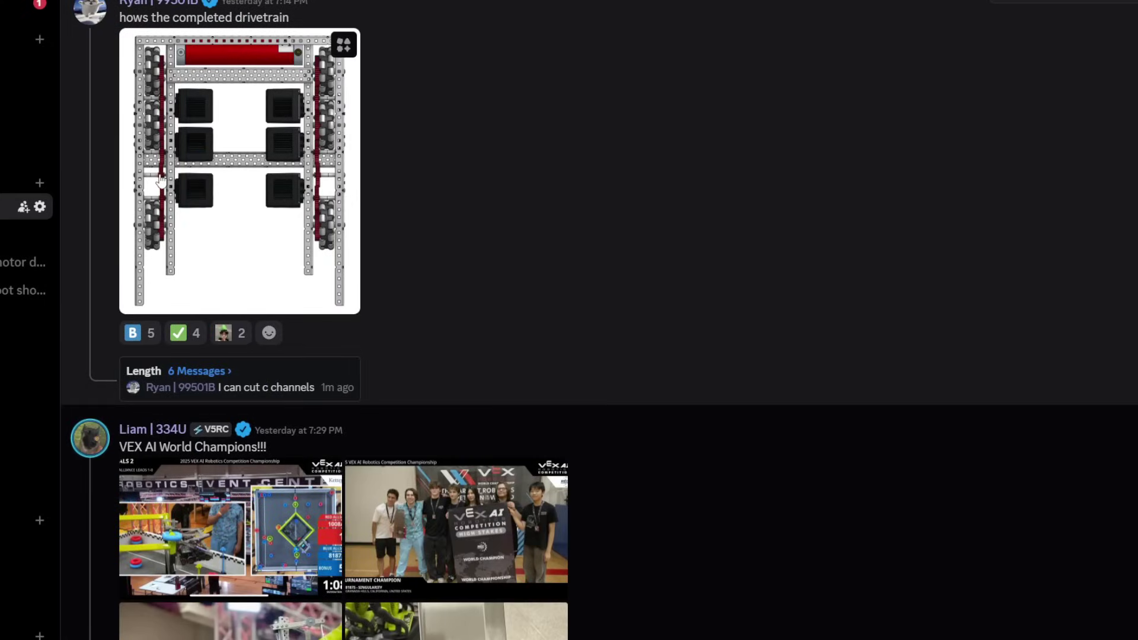
pyautogui.scroll(1, 247, 223)
pyautogui.scroll(1, 355, 256)
pyautogui.scroll(3, 355, 255)
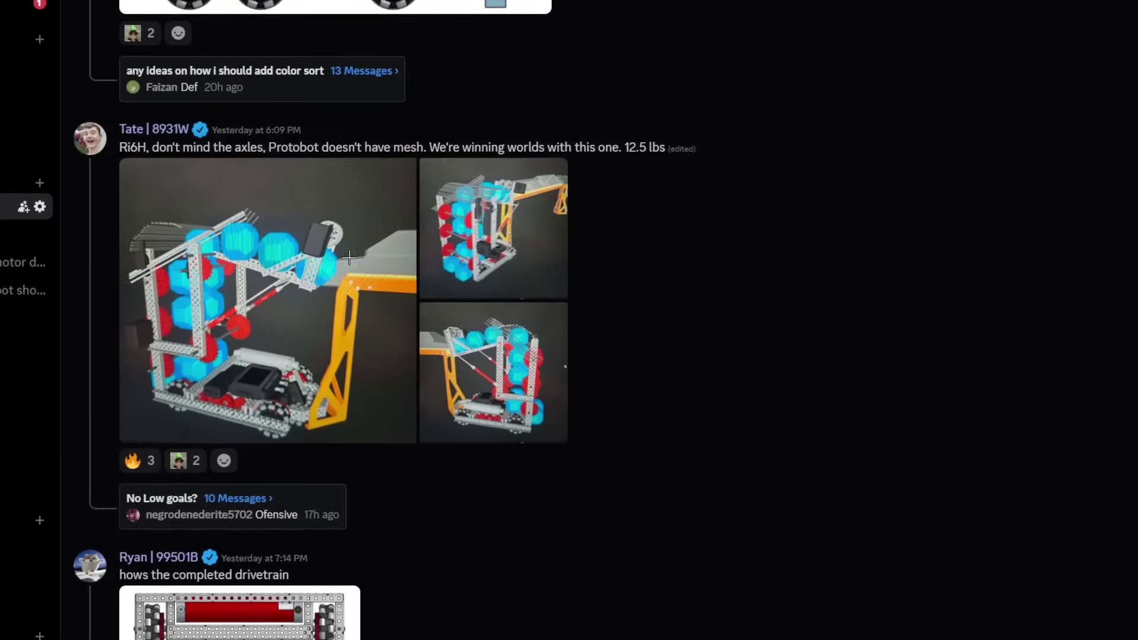
pyautogui.scroll(1, 349, 257)
pyautogui.scroll(-1, 350, 257)
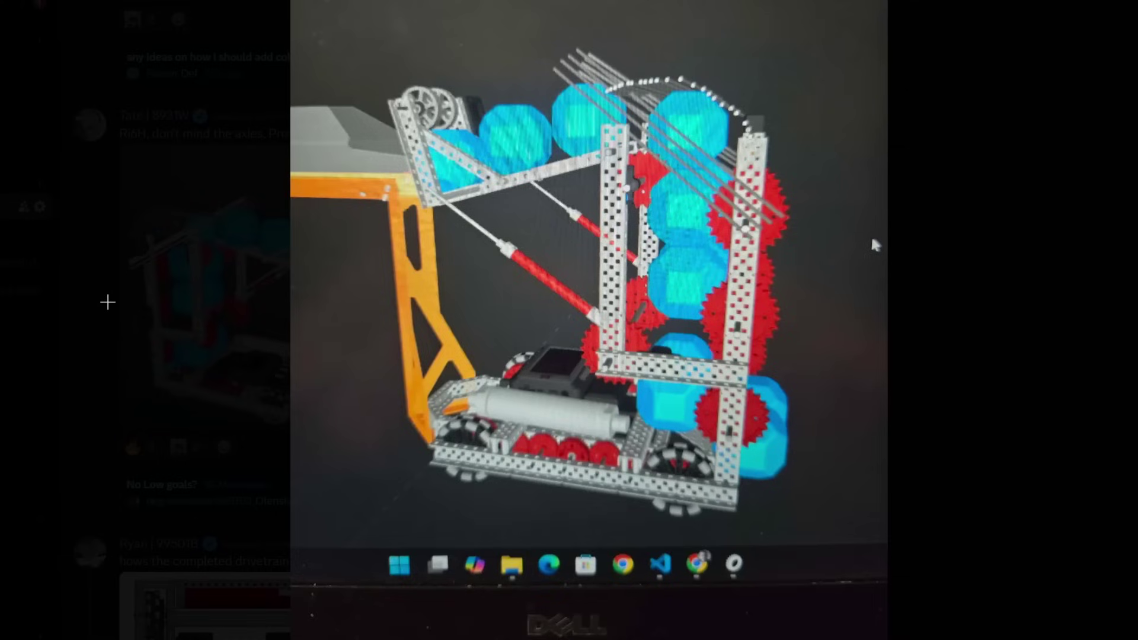
# Step: View the protobot photos enlarged, including the bottom-right one, then close the viewer
pyautogui.click(107, 302)
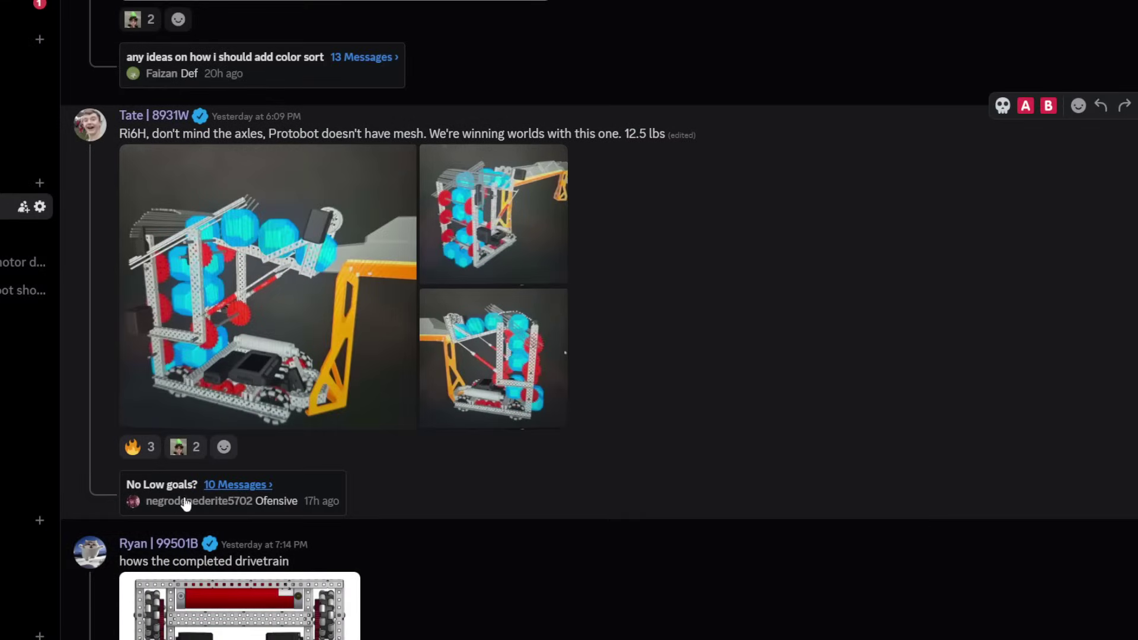
pyautogui.click(511, 402)
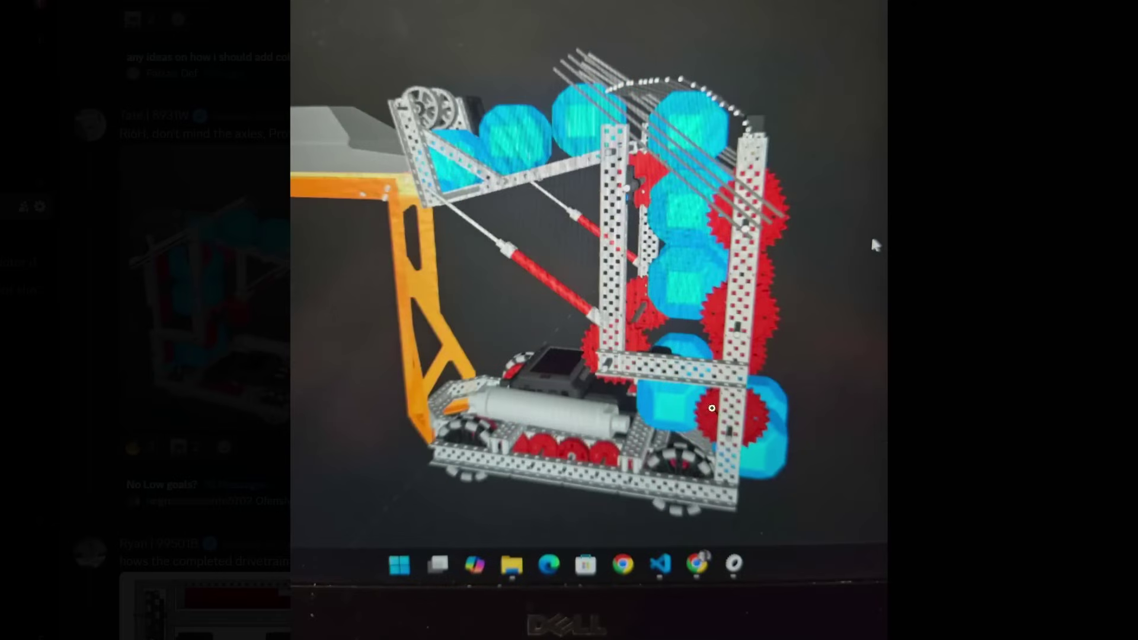
pyautogui.click(870, 234)
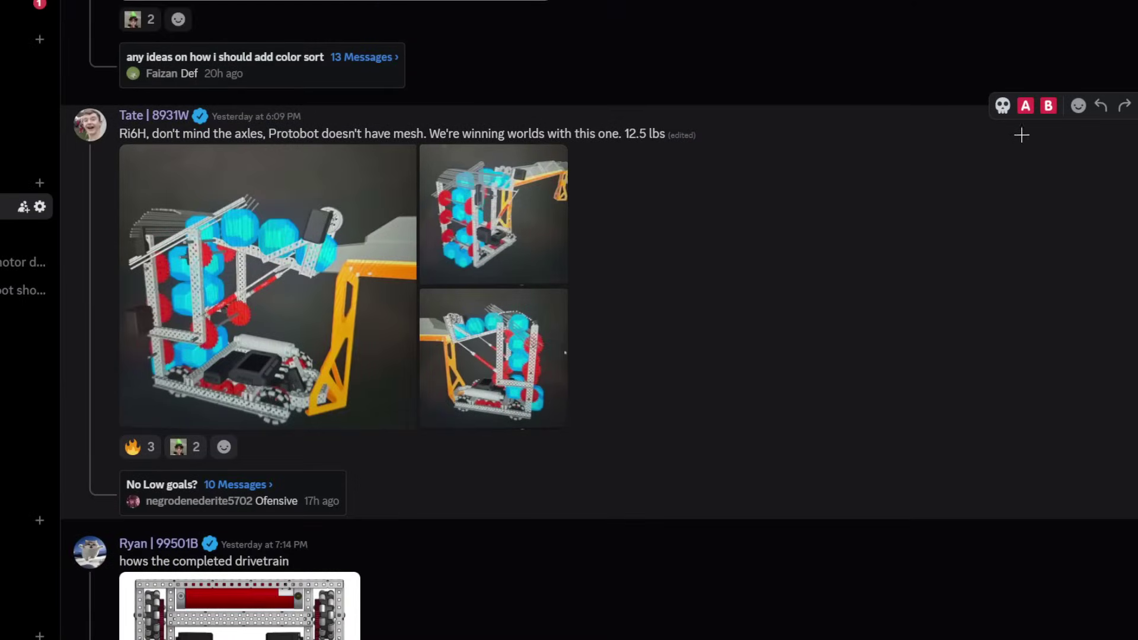
pyautogui.scroll(4, 676, 446)
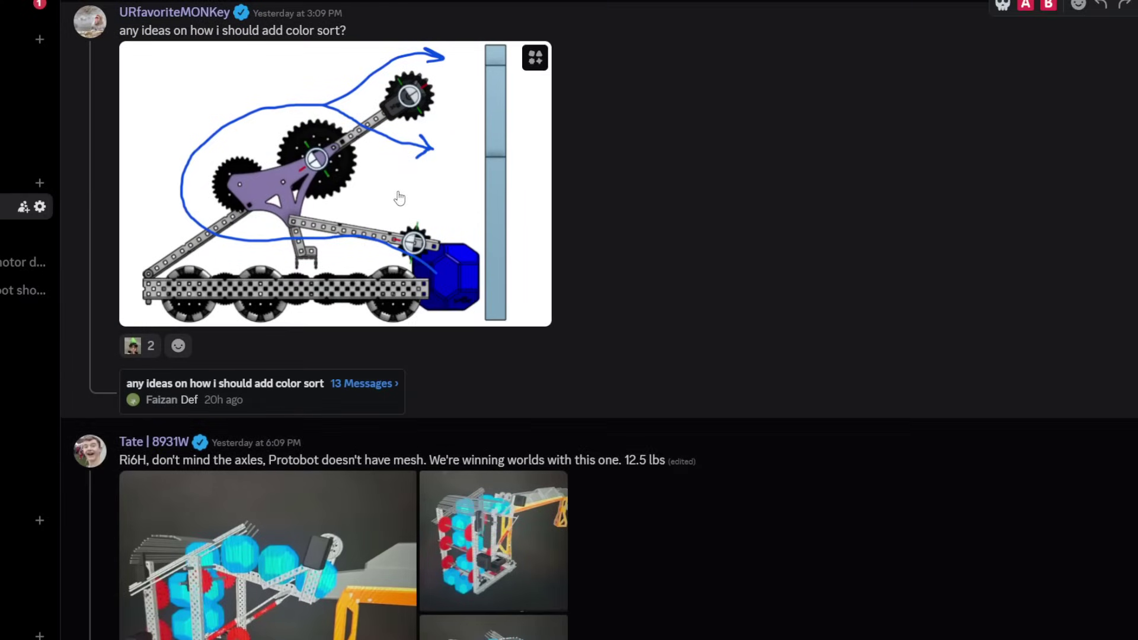
pyautogui.click(401, 198)
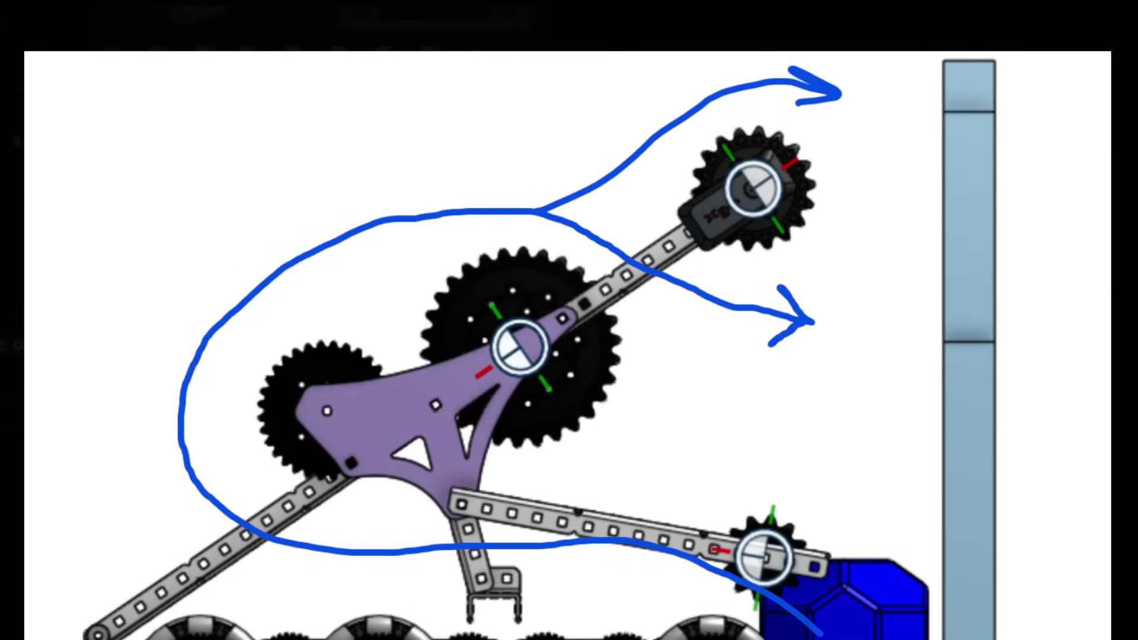
pyautogui.press('Escape')
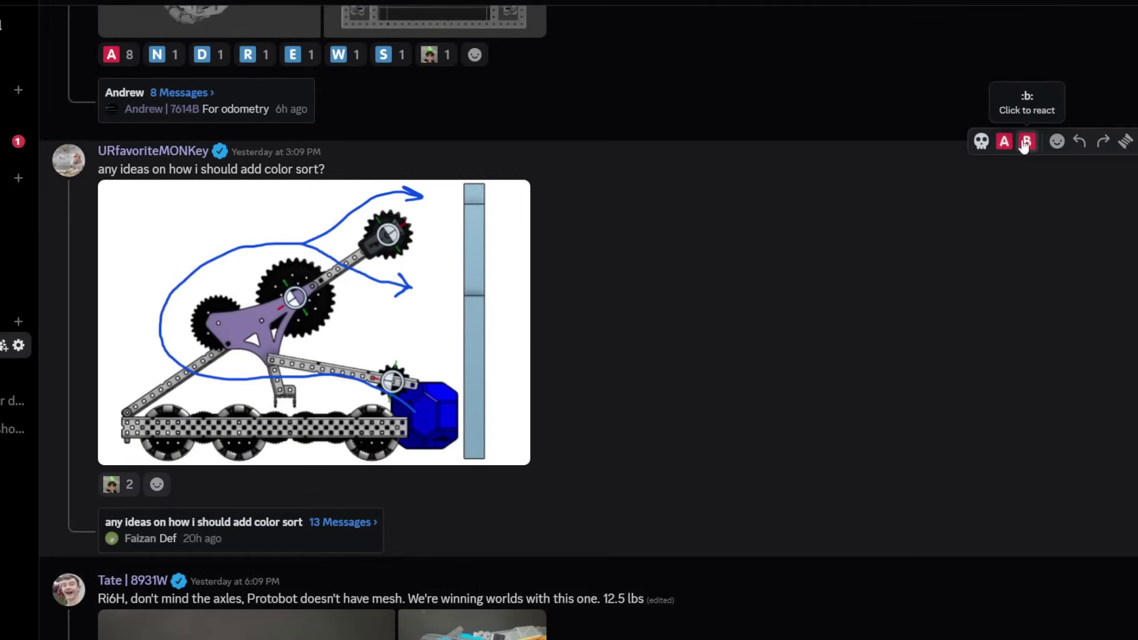
# Step: React B to the color-sort post and view Andrew's top-down drivetrain image full-size
pyautogui.click(1023, 143)
pyautogui.scroll(3, 556, 533)
pyautogui.scroll(2, 508, 560)
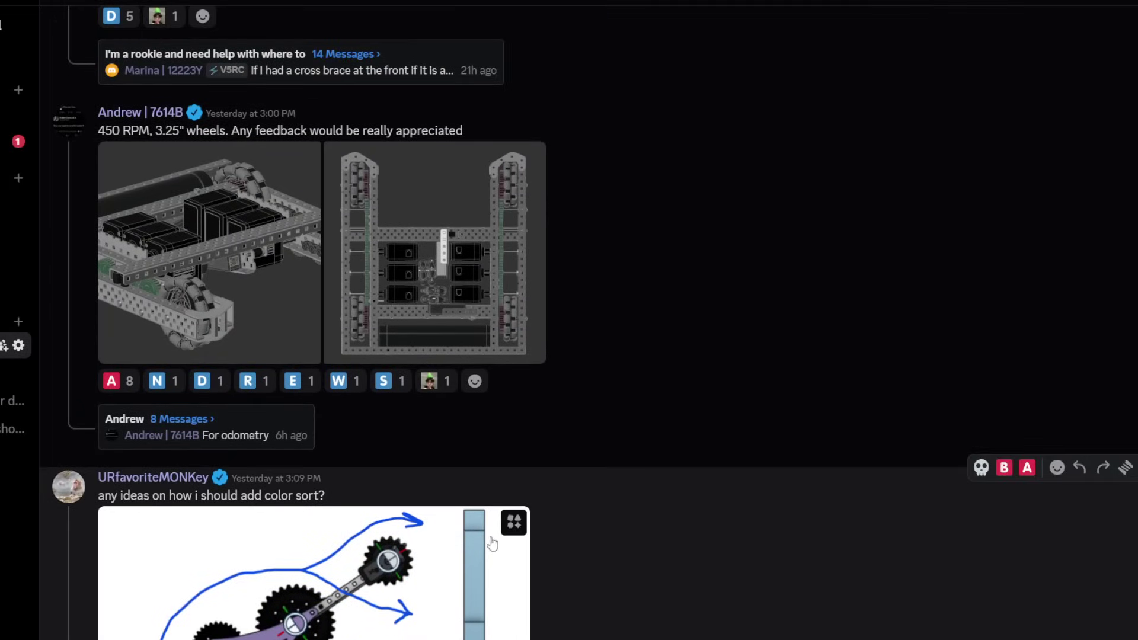
pyautogui.scroll(2, 453, 551)
pyautogui.click(466, 431)
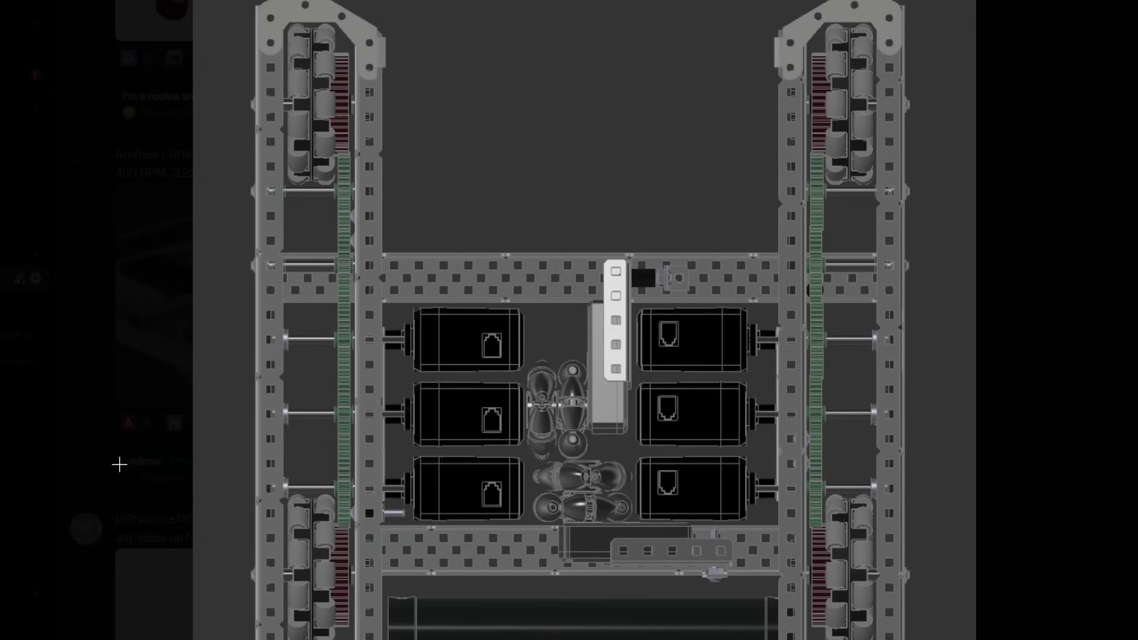
pyautogui.click(89, 456)
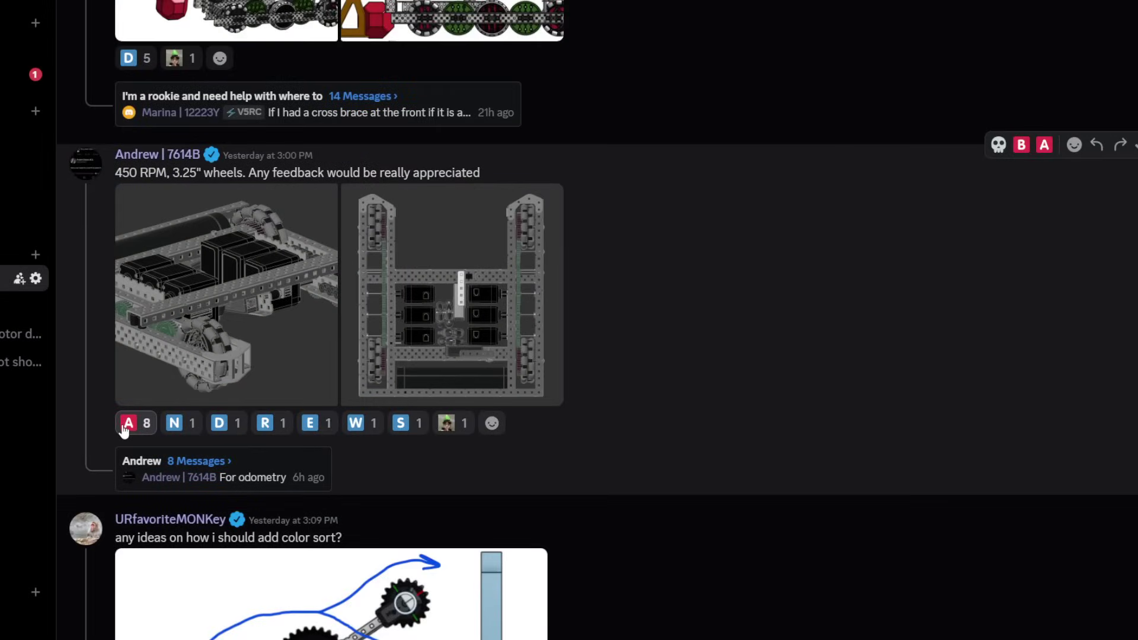
# Step: Add an A reaction to the drivetrain post and enlarge both rookie CAD images
pyautogui.click(128, 423)
pyautogui.scroll(2, 260, 620)
pyautogui.scroll(2, 259, 609)
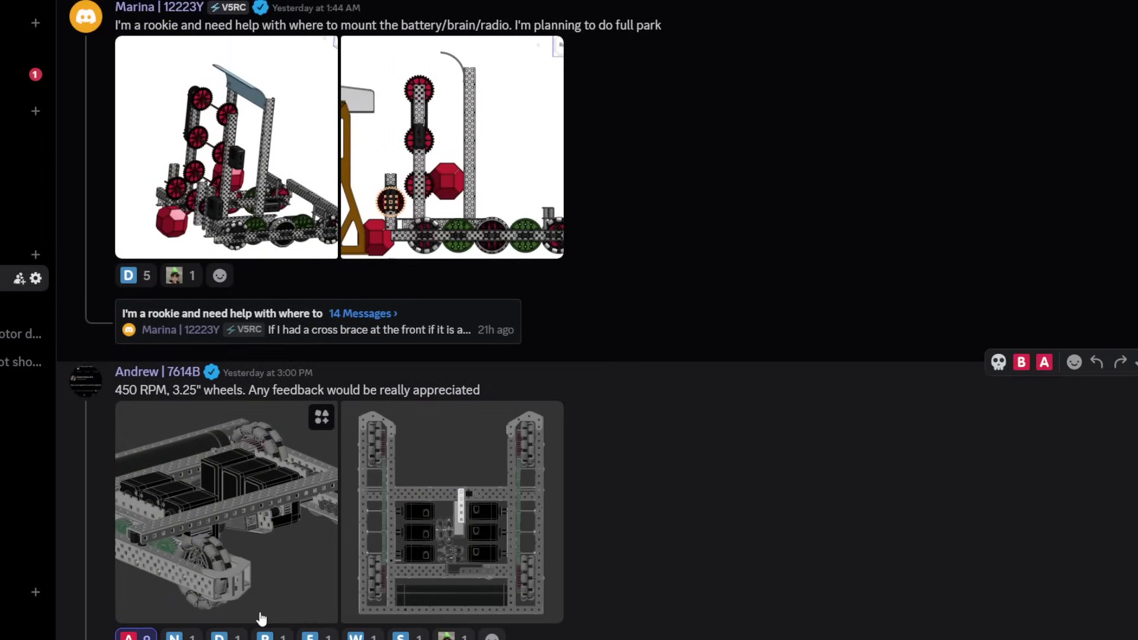
pyautogui.scroll(2, 267, 613)
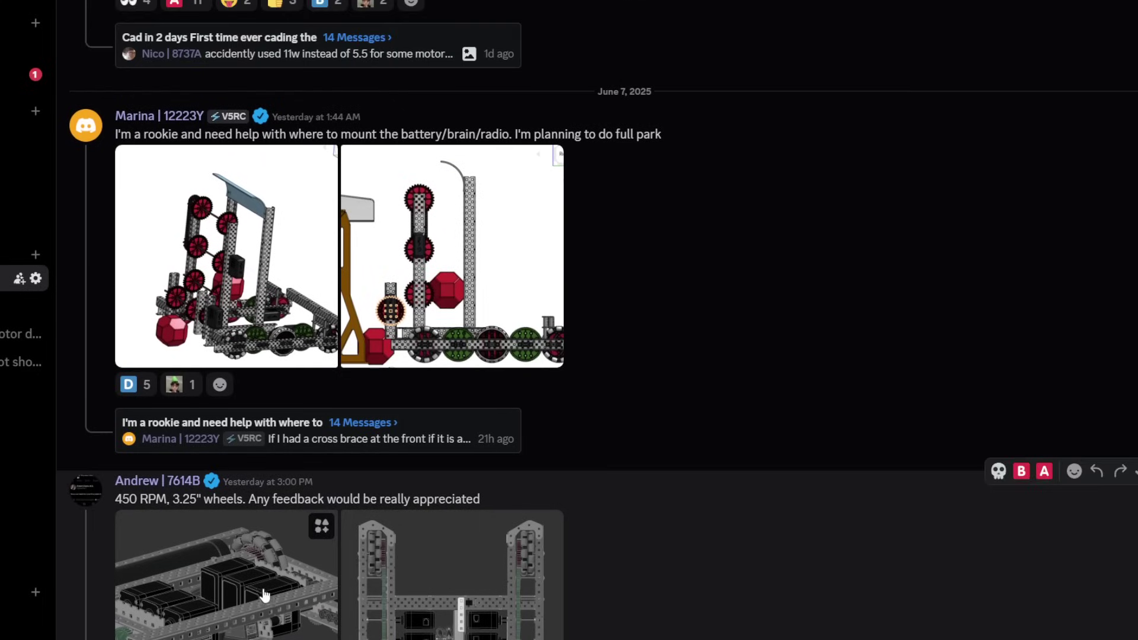
pyautogui.scroll(-1, 264, 596)
pyautogui.scroll(1, 489, 360)
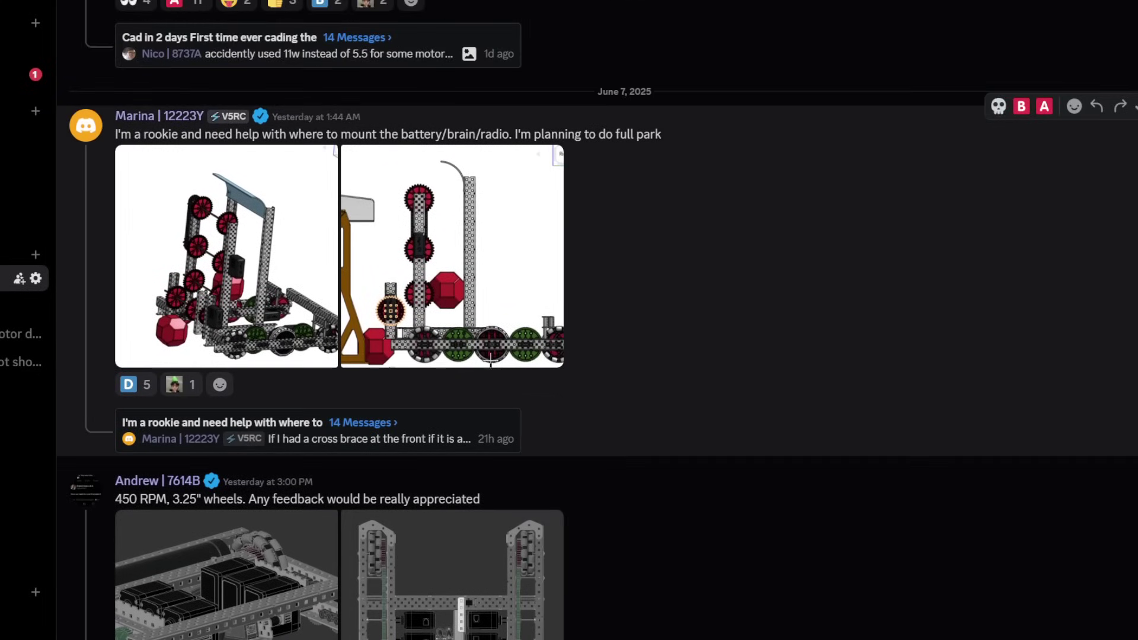
pyautogui.click(516, 254)
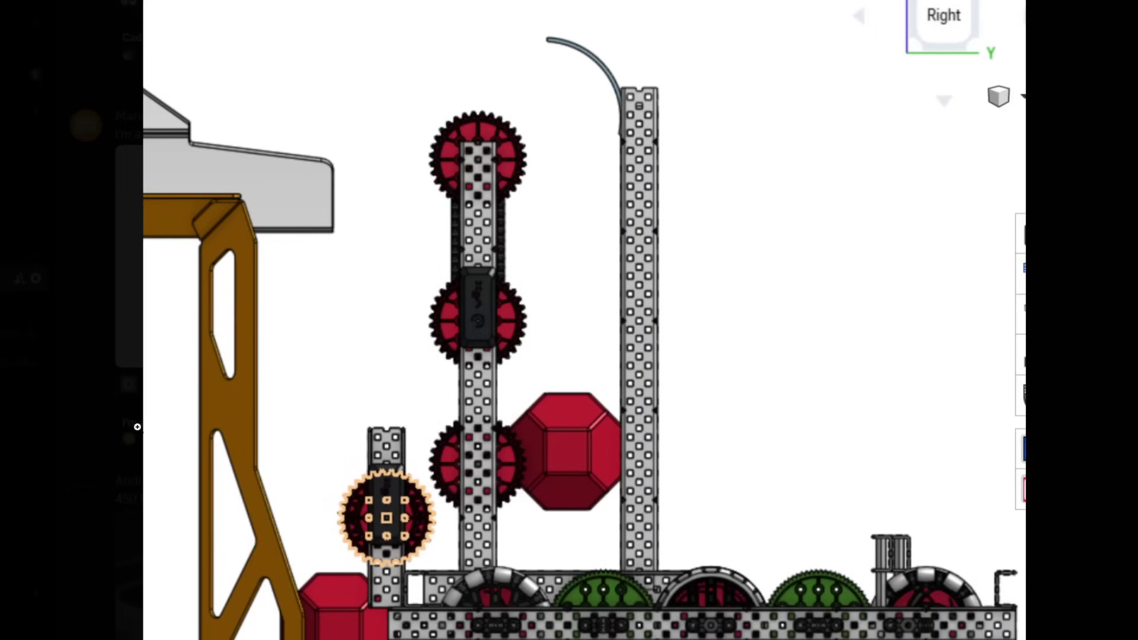
pyautogui.click(5, 352)
pyautogui.click(153, 240)
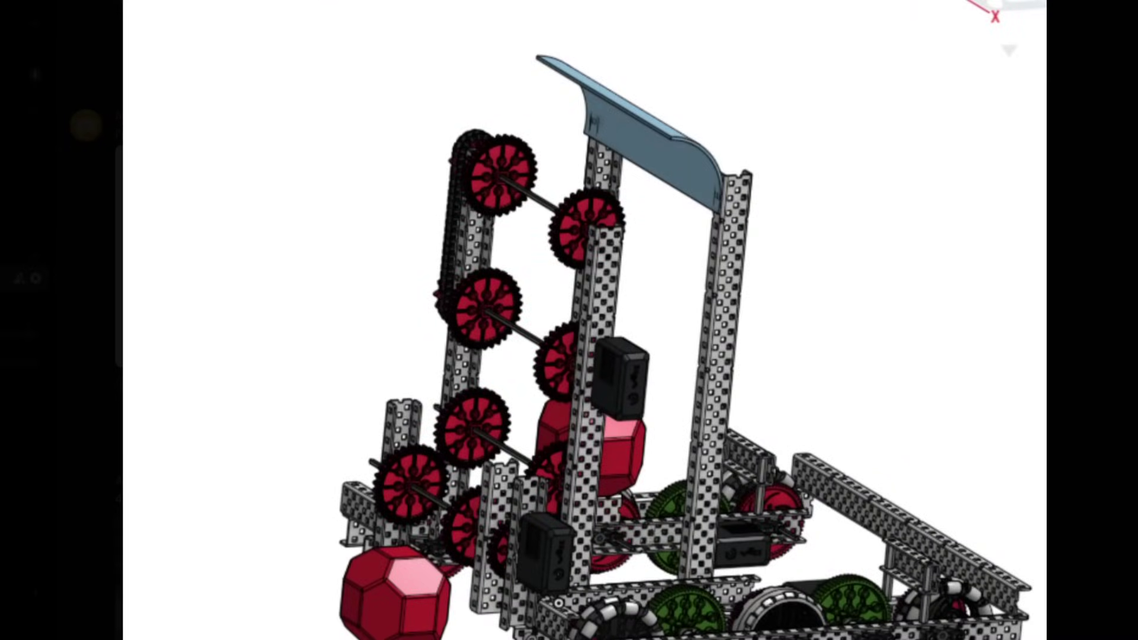
pyautogui.click(78, 287)
# Step: Re-enlarge both rookie CAD images, then open the rookie post's reaction picker
pyautogui.click(490, 285)
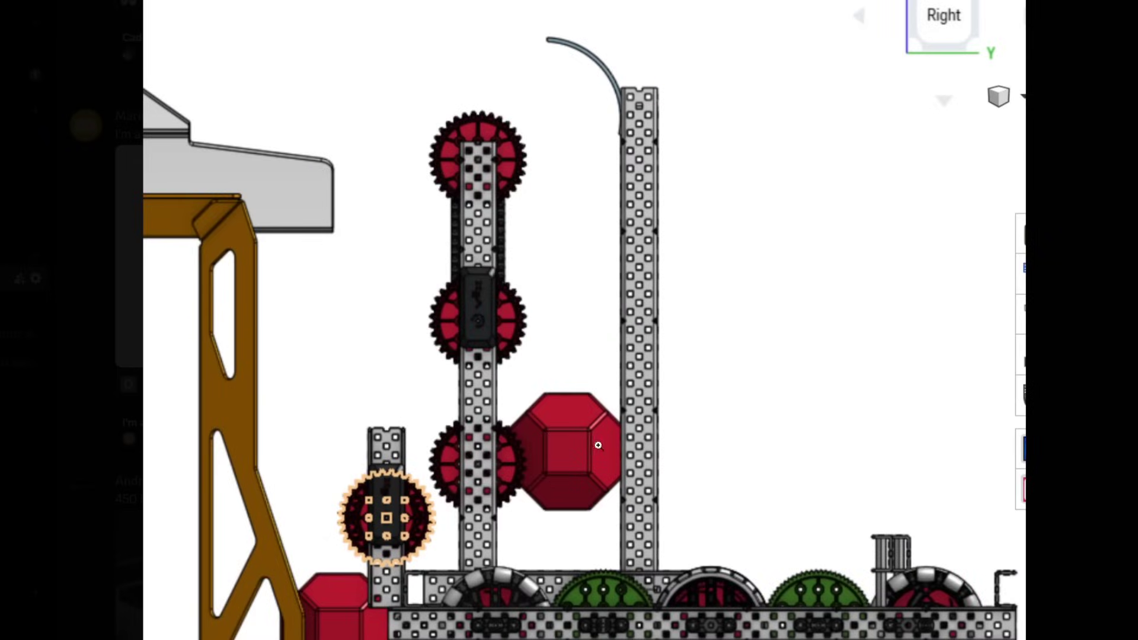
pyautogui.click(16, 385)
pyautogui.click(294, 295)
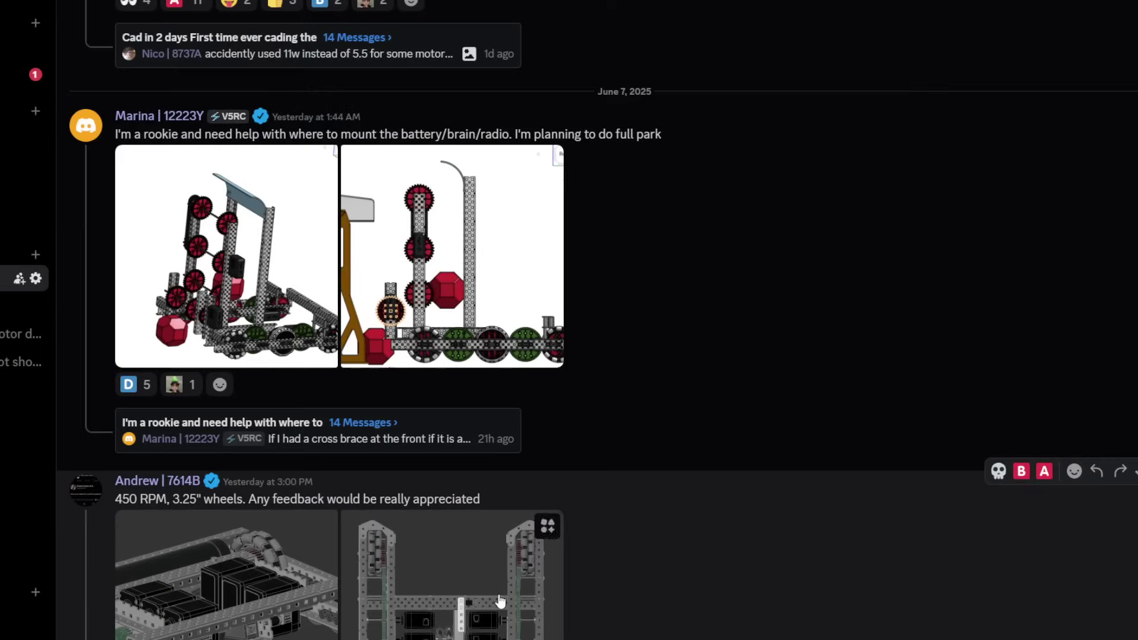
pyautogui.click(1126, 402)
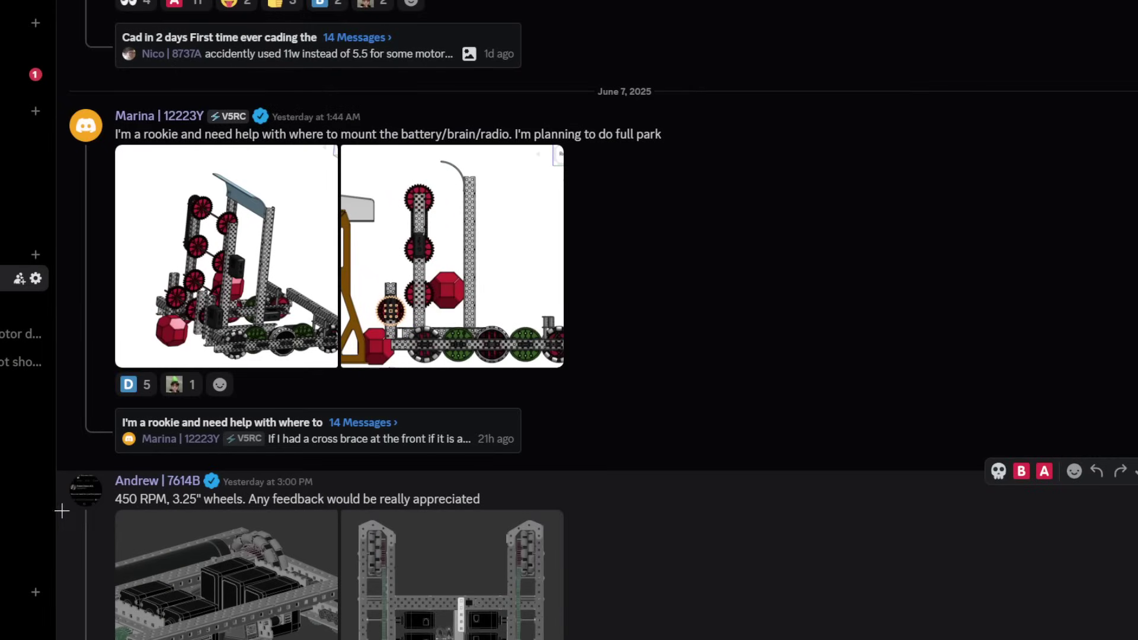
pyautogui.moveTo(622, 133)
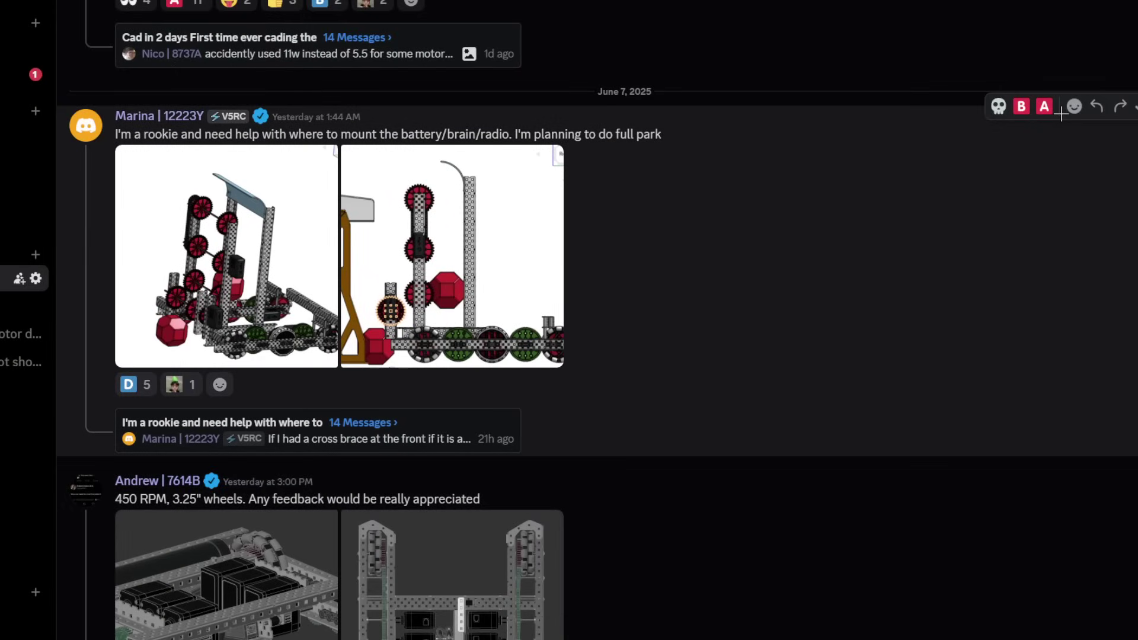
pyautogui.click(1072, 107)
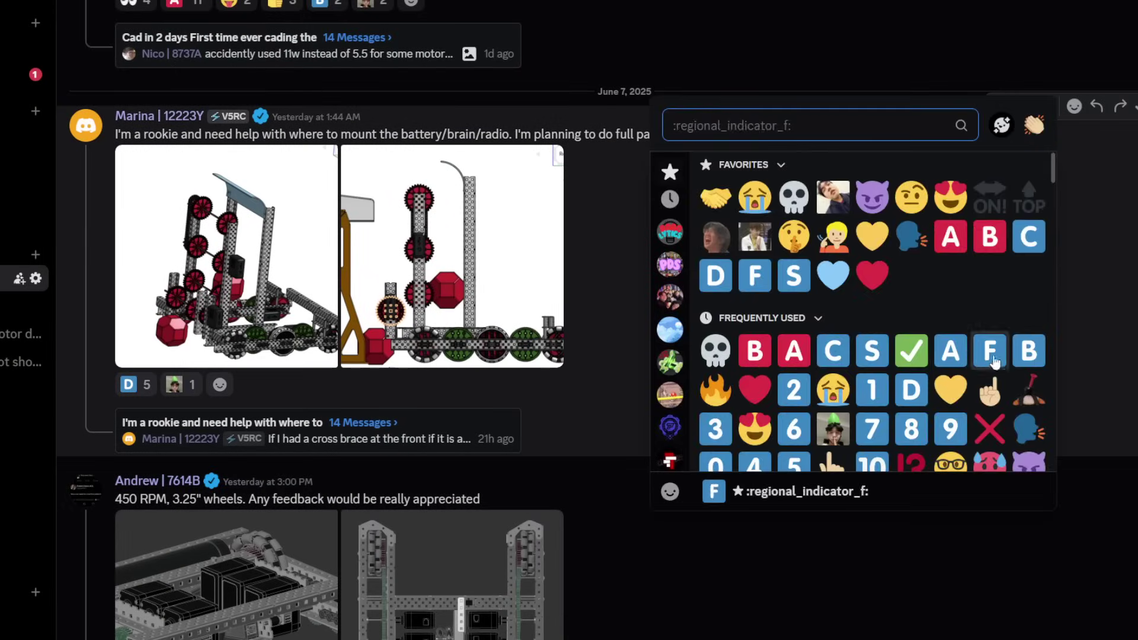